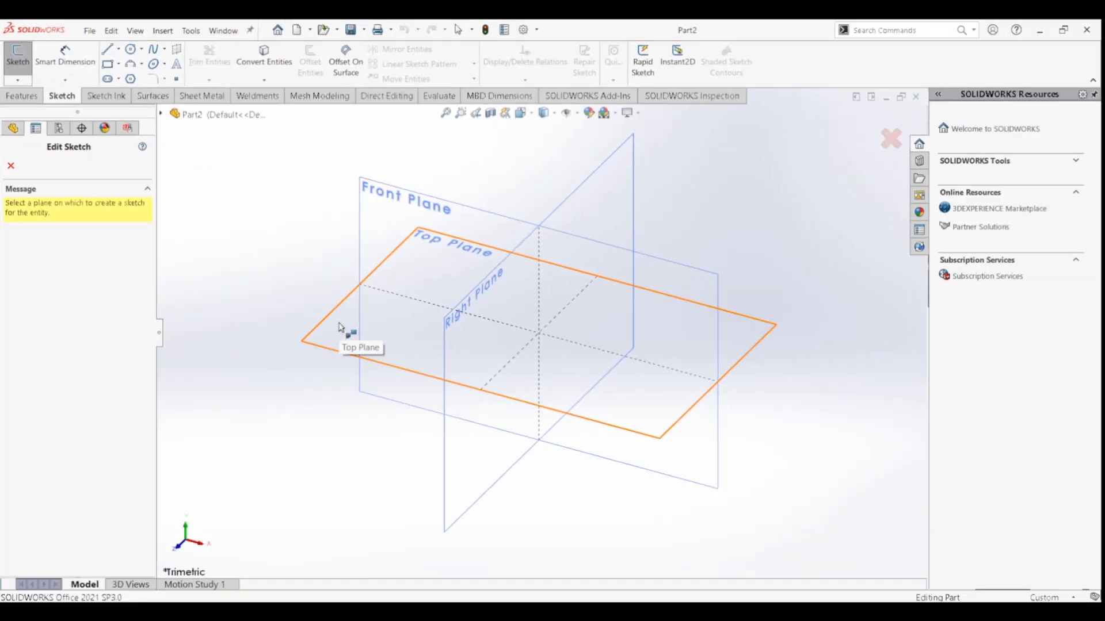
Step: Start a sketch on the Front Plane and draw a closed, self-crossing zigzag of eight connected lines around the origin
left_click(387, 235)
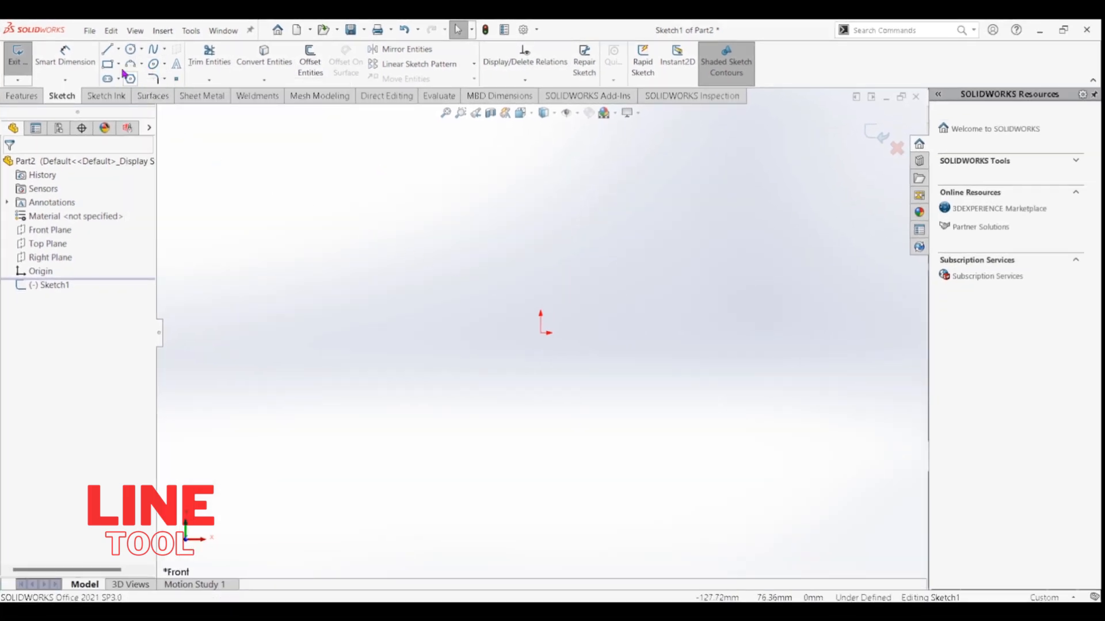
left_click(115, 52)
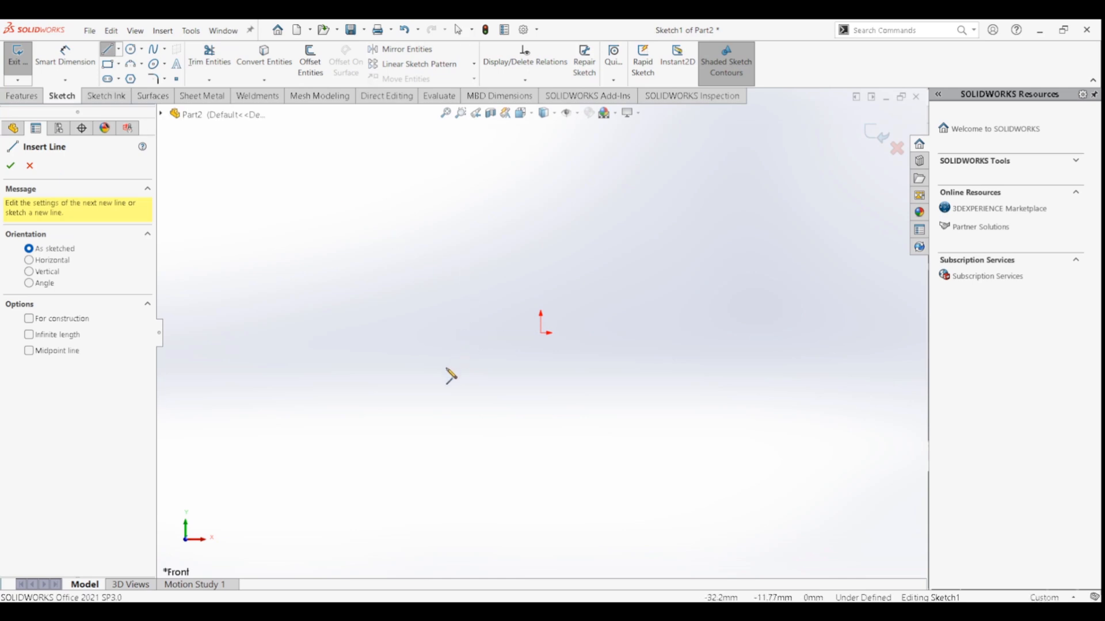
left_click(449, 409)
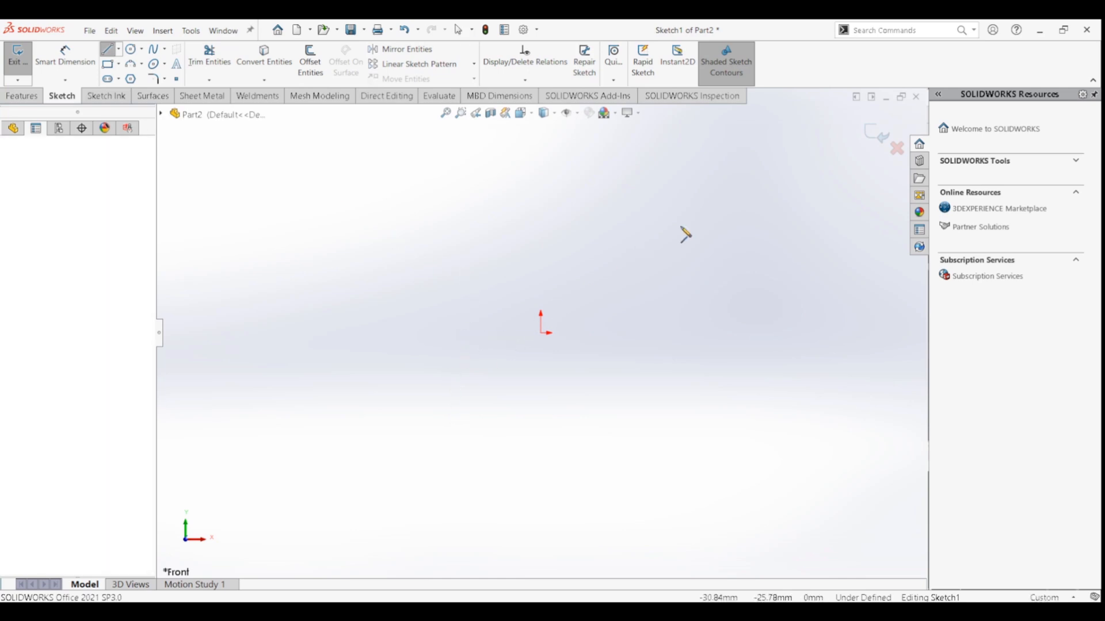
left_click(688, 223)
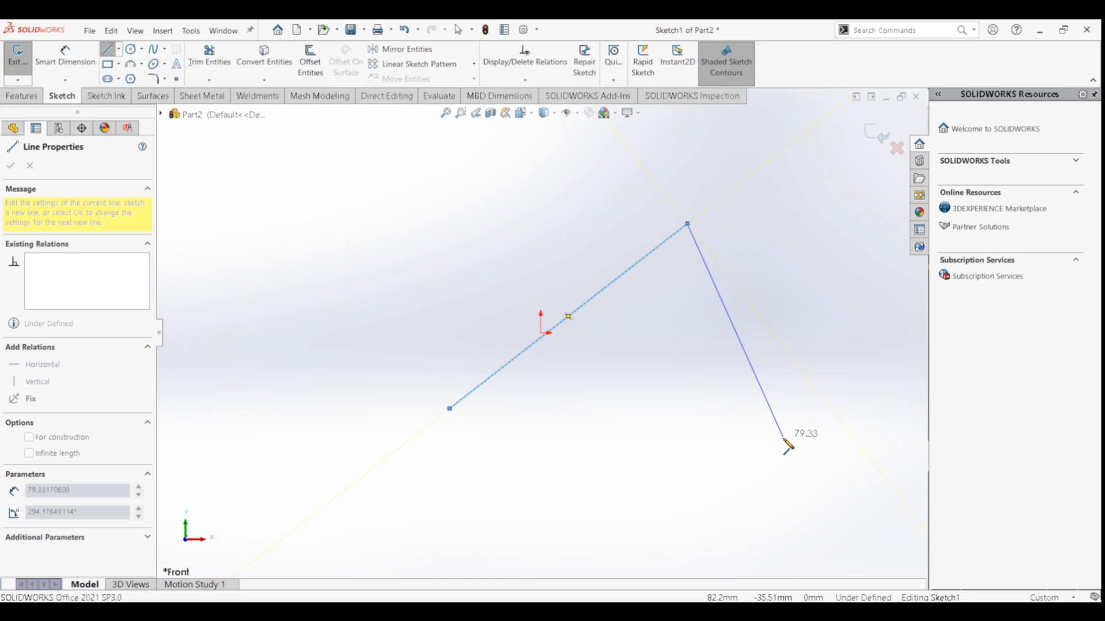
left_click(783, 438)
left_click(426, 297)
left_click(551, 151)
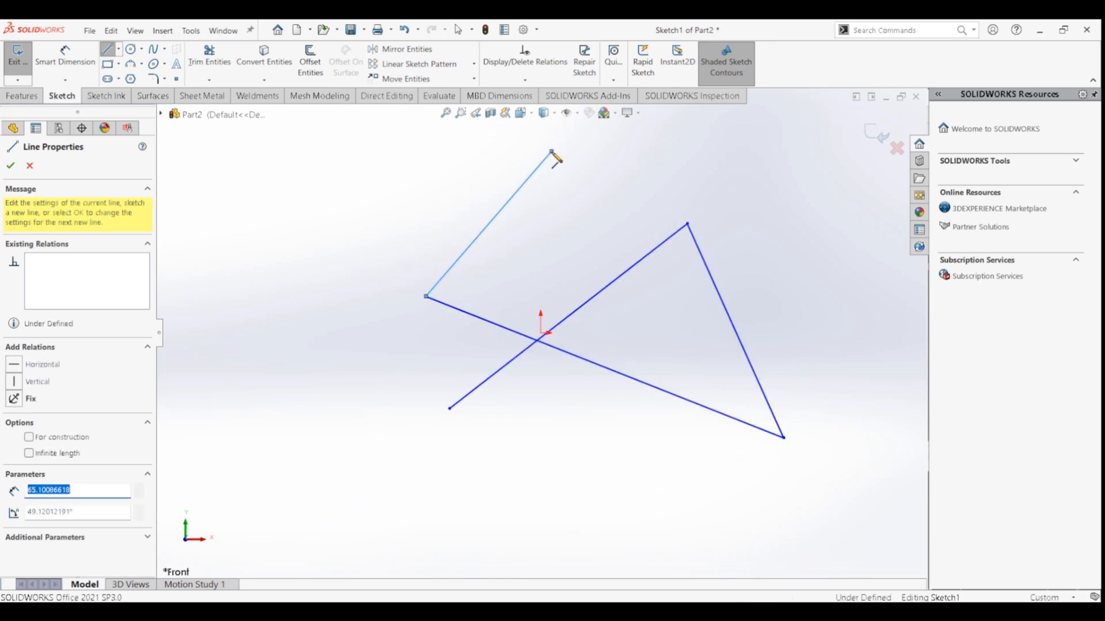
left_click(293, 192)
left_click(345, 387)
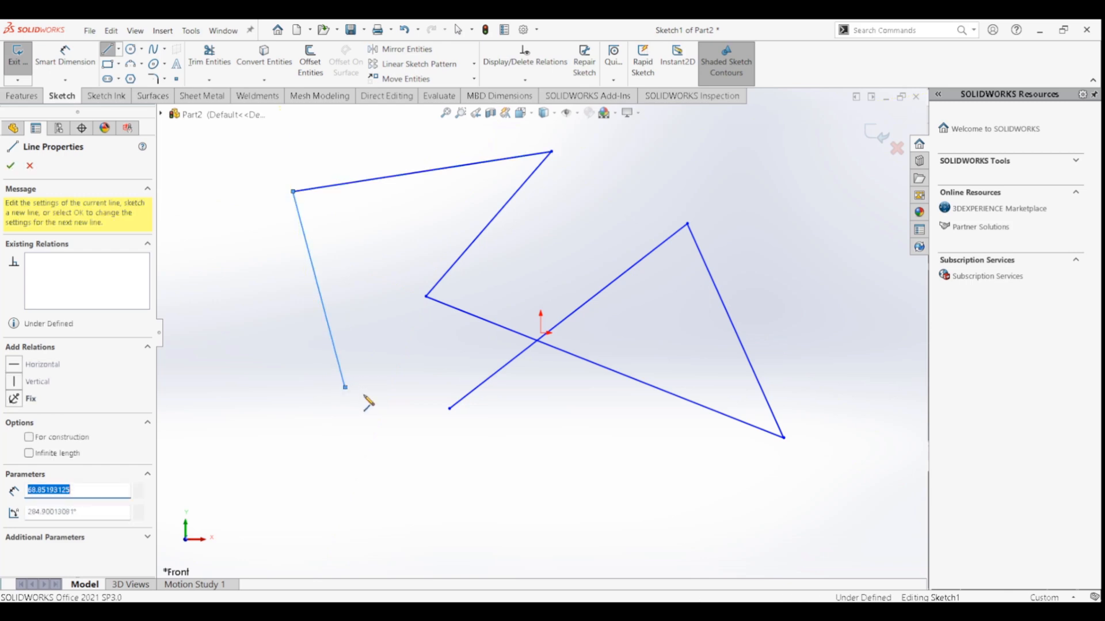
left_click(569, 485)
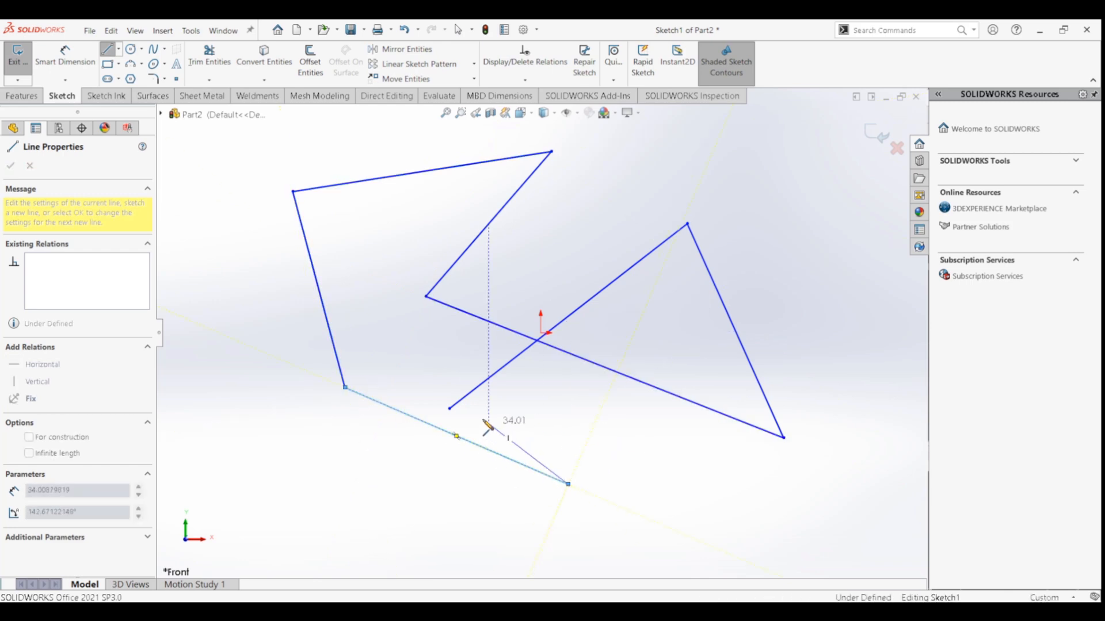
left_click(449, 409)
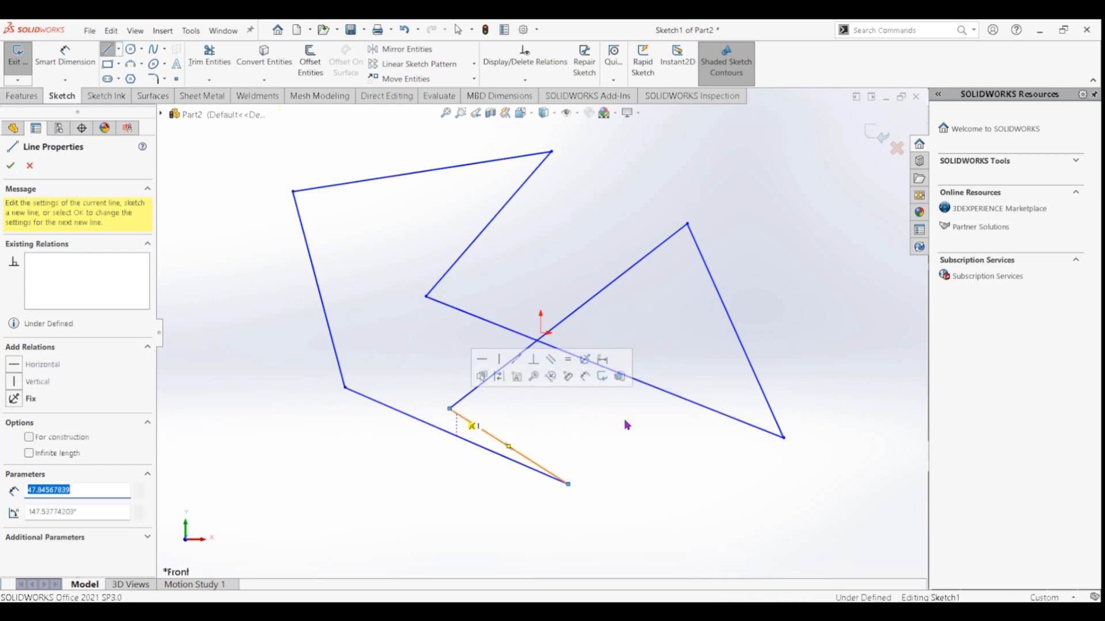
Step: Sketch a separate open chain of two connected lines across the upper part of the zigzag, then end the Line tool
left_click(110, 51)
left_click(660, 205)
left_click(107, 52)
key("Escape")
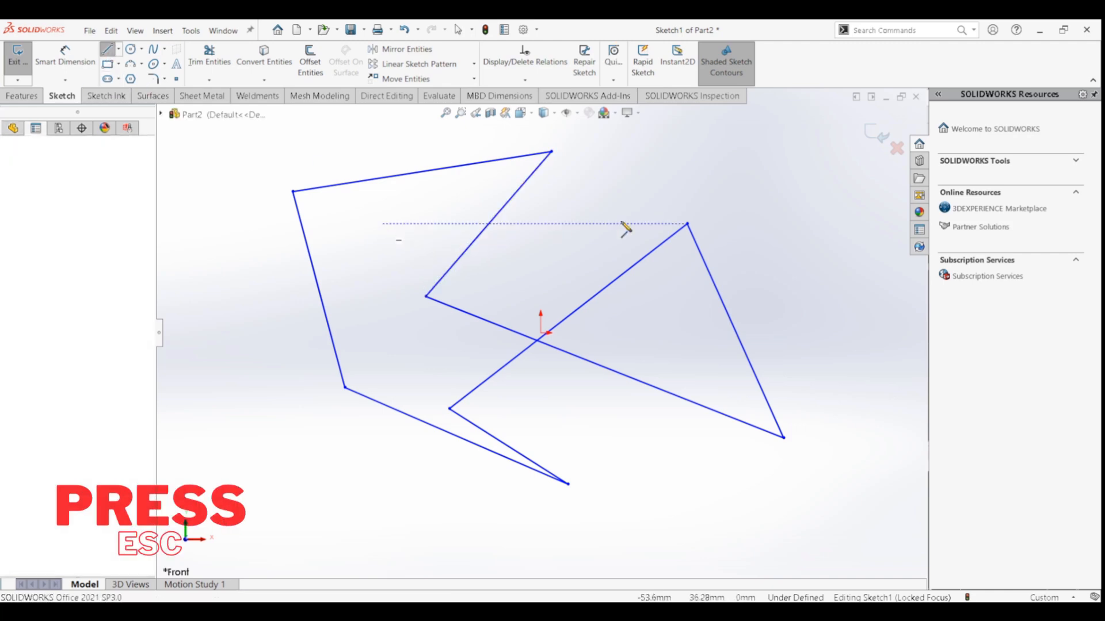
left_click(687, 169)
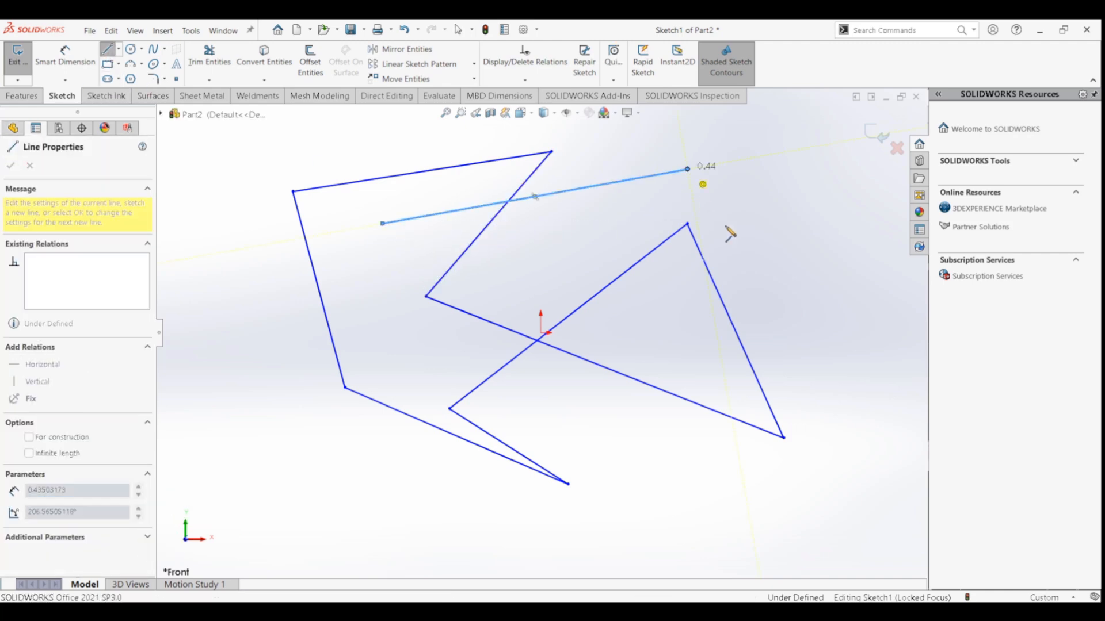
left_click(804, 271)
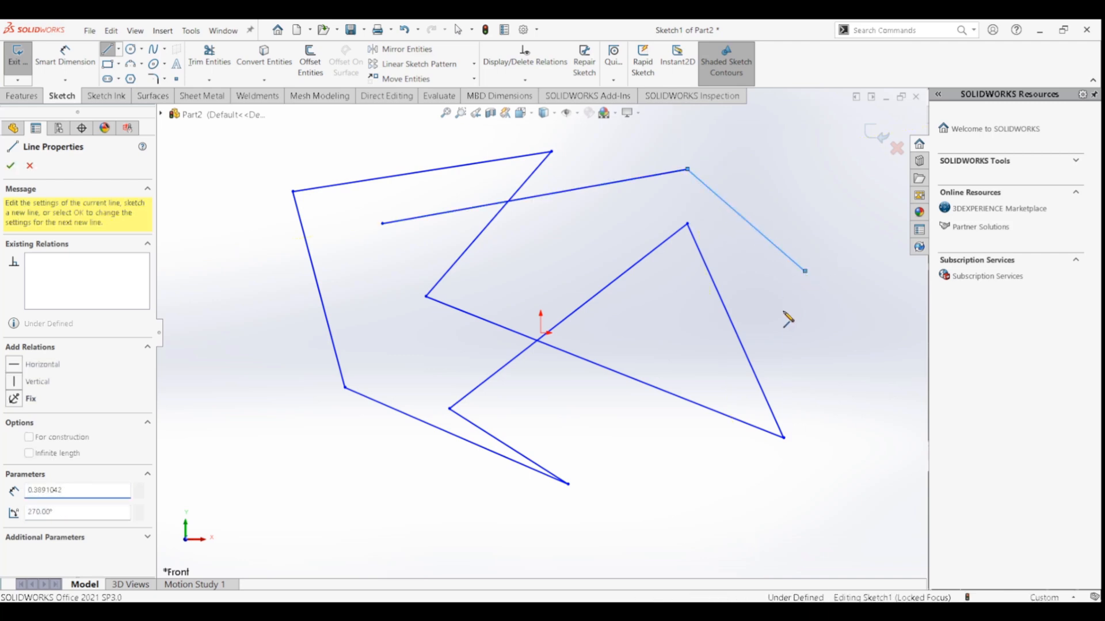
key("Escape")
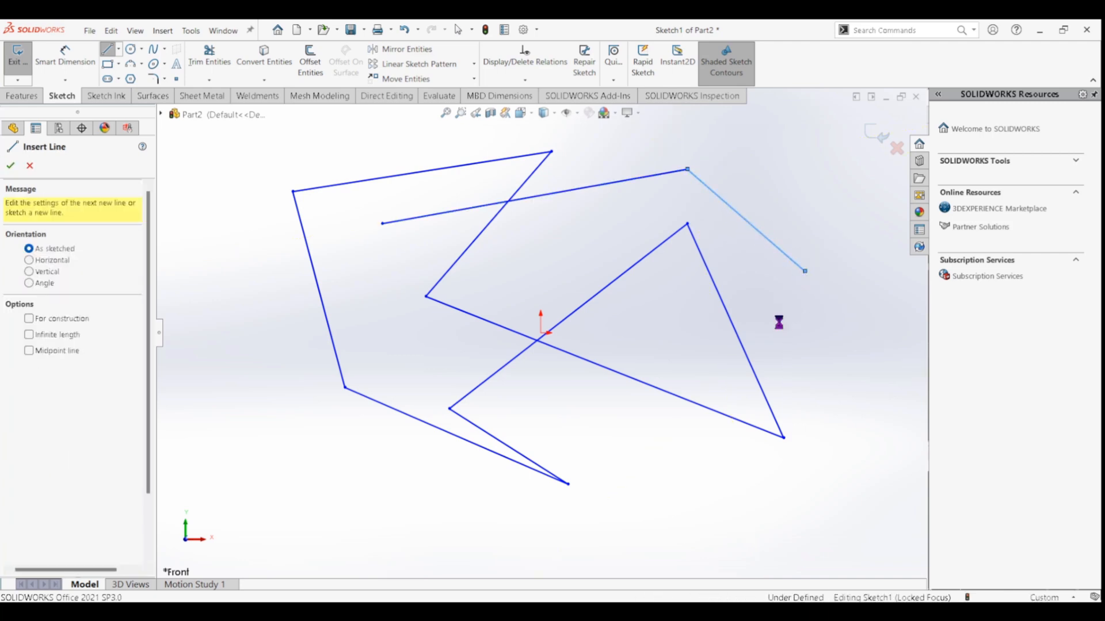
key("Escape")
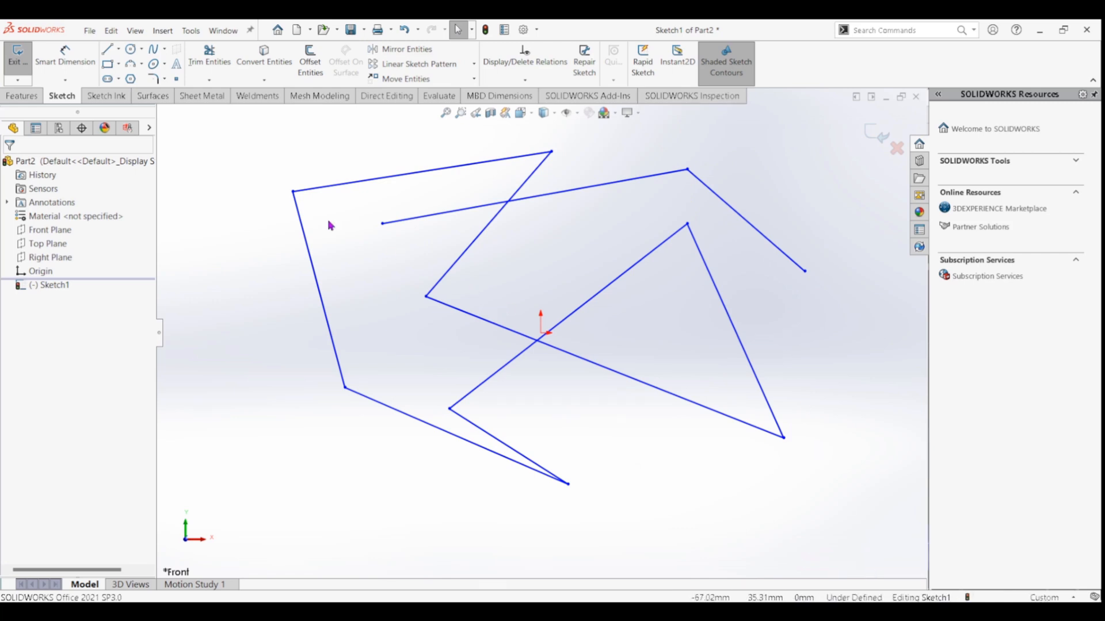
Step: Sketch two center-point circles, one about 62 mm in radius left of the origin and one about 60 mm in radius at the lower right
left_click(143, 52)
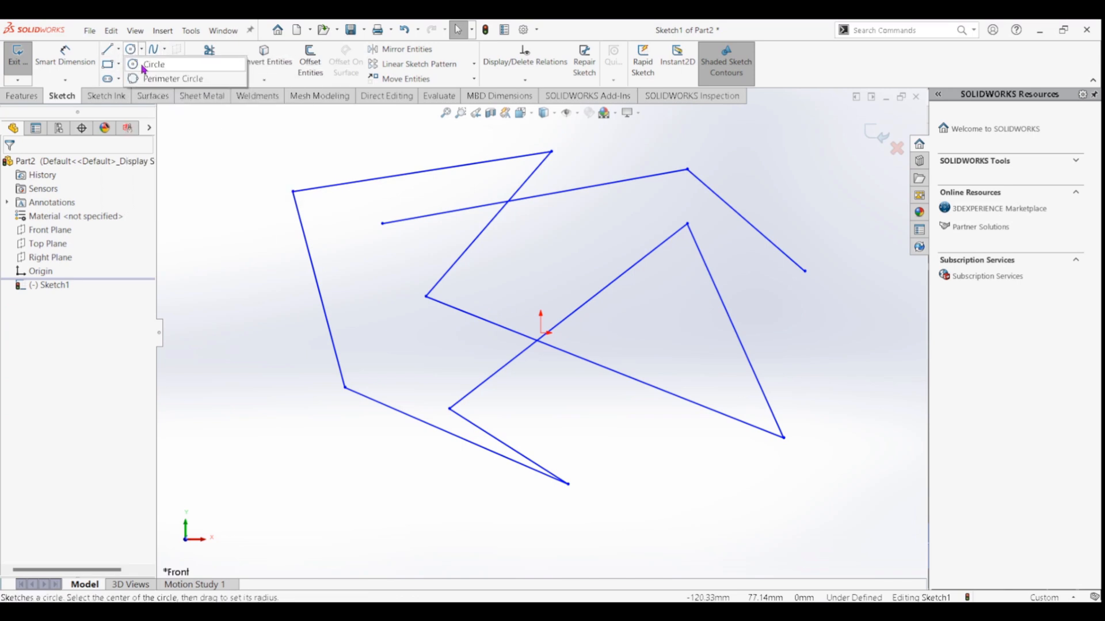
left_click(151, 64)
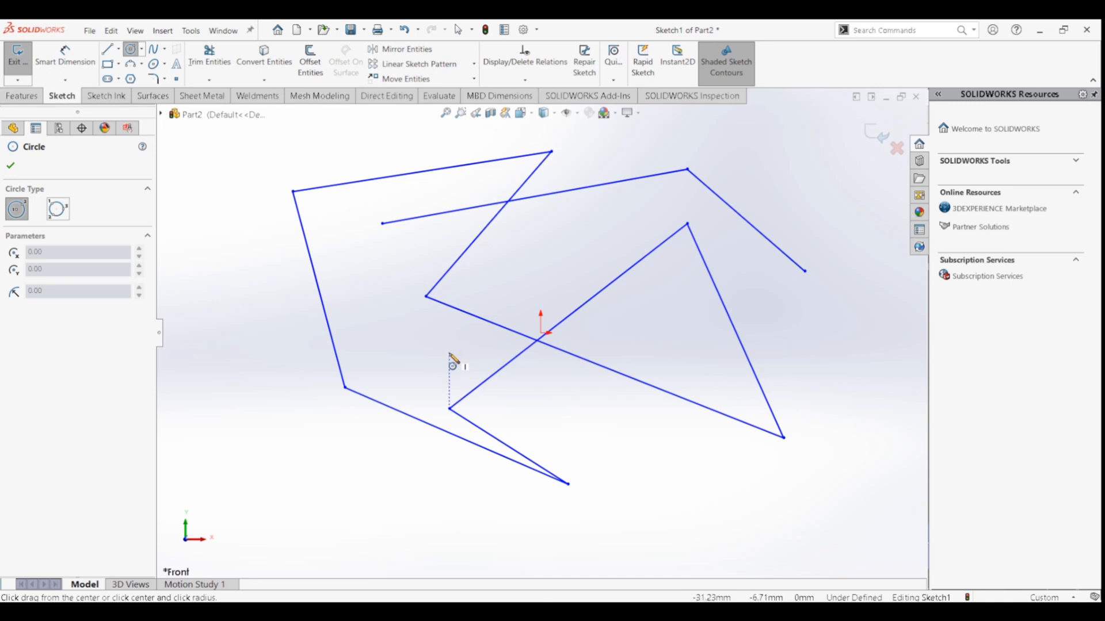
left_click(396, 330)
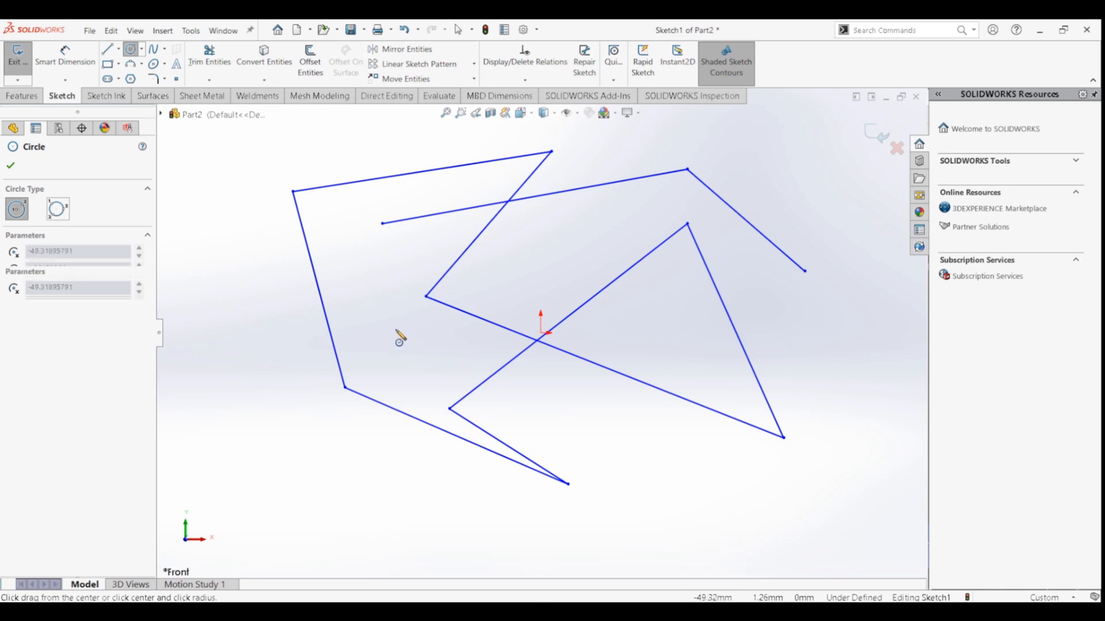
left_click(559, 423)
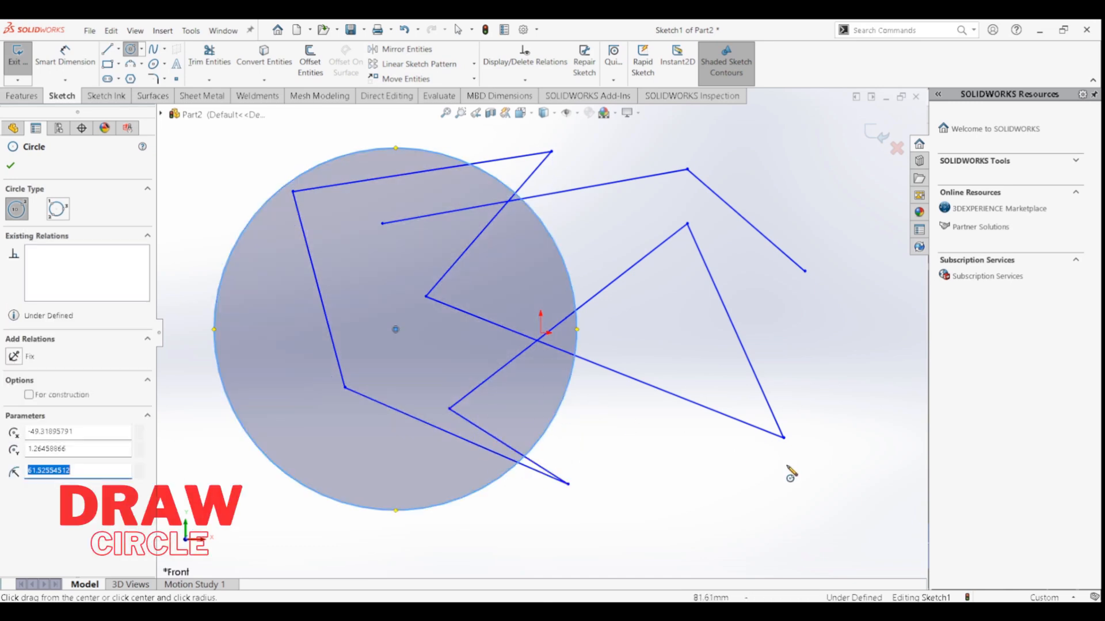
left_click(839, 516)
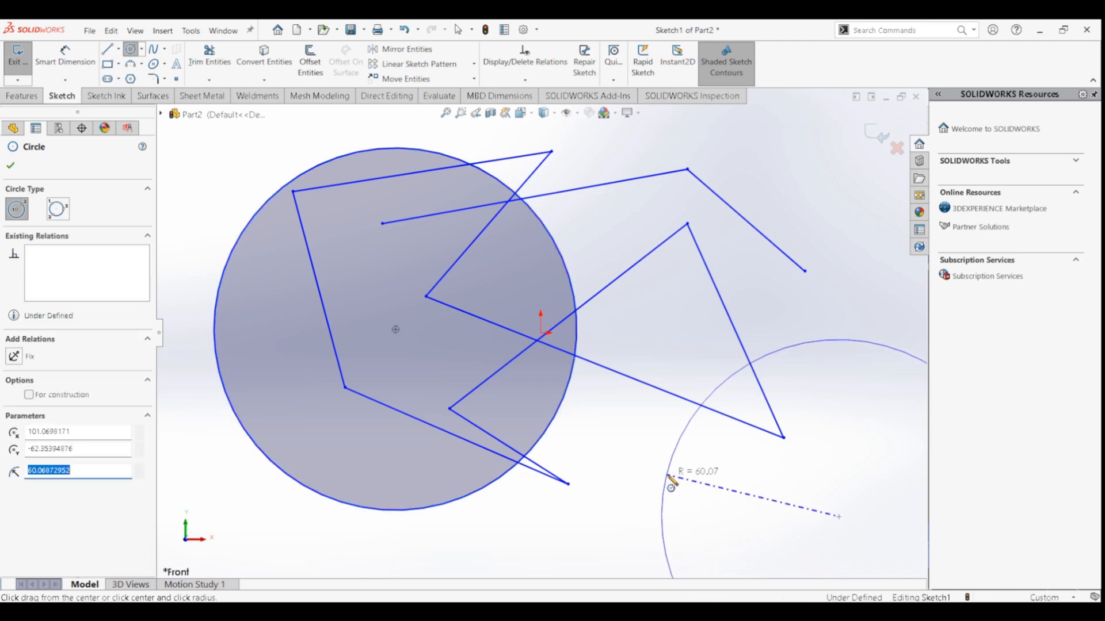
left_click(666, 486)
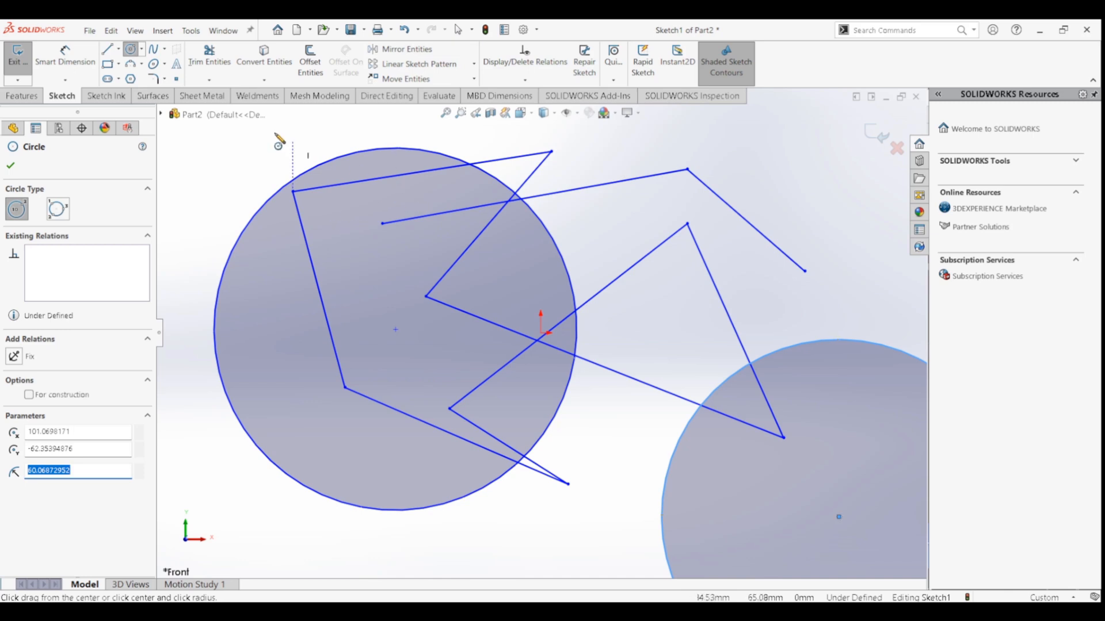
Step: Sketch a corner rectangle about 93 by 32 mm to the upper right of the origin
left_click(118, 64)
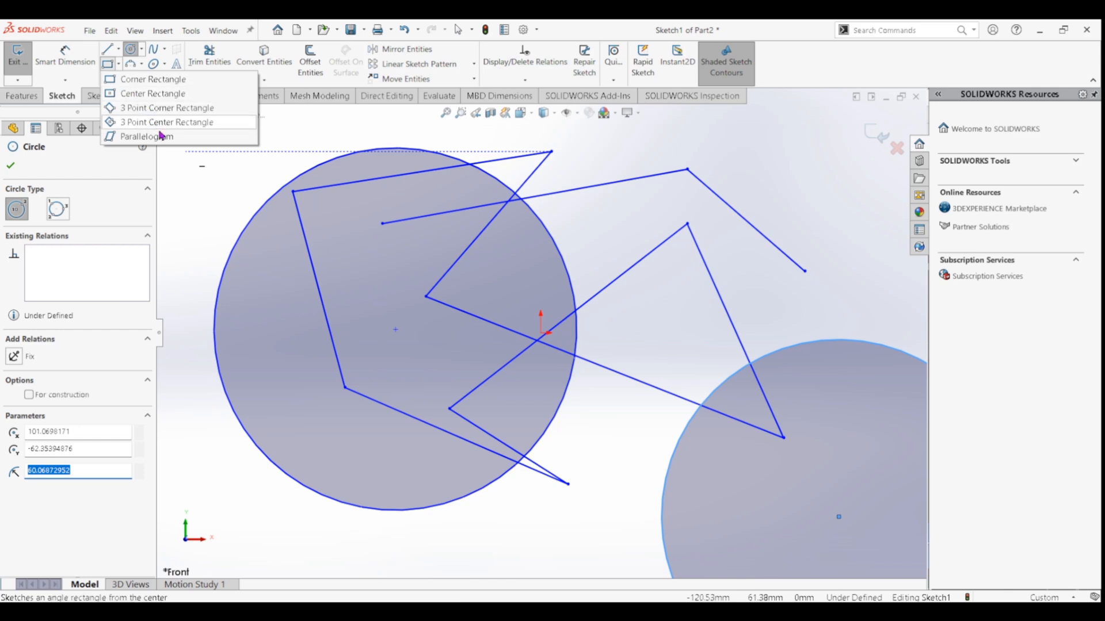
left_click(154, 84)
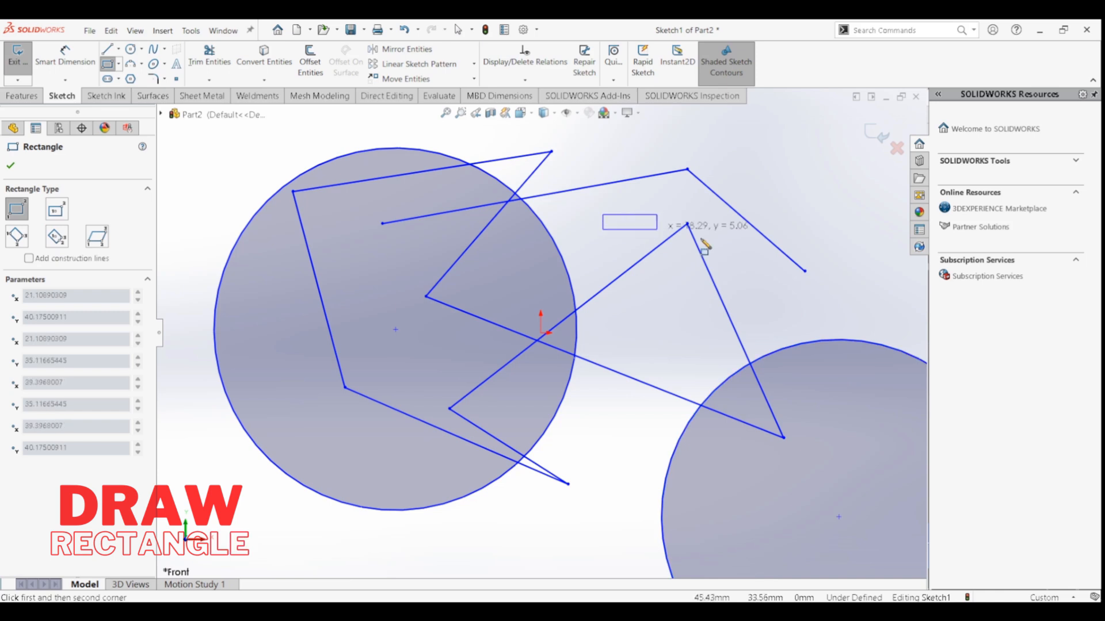
left_click(878, 310)
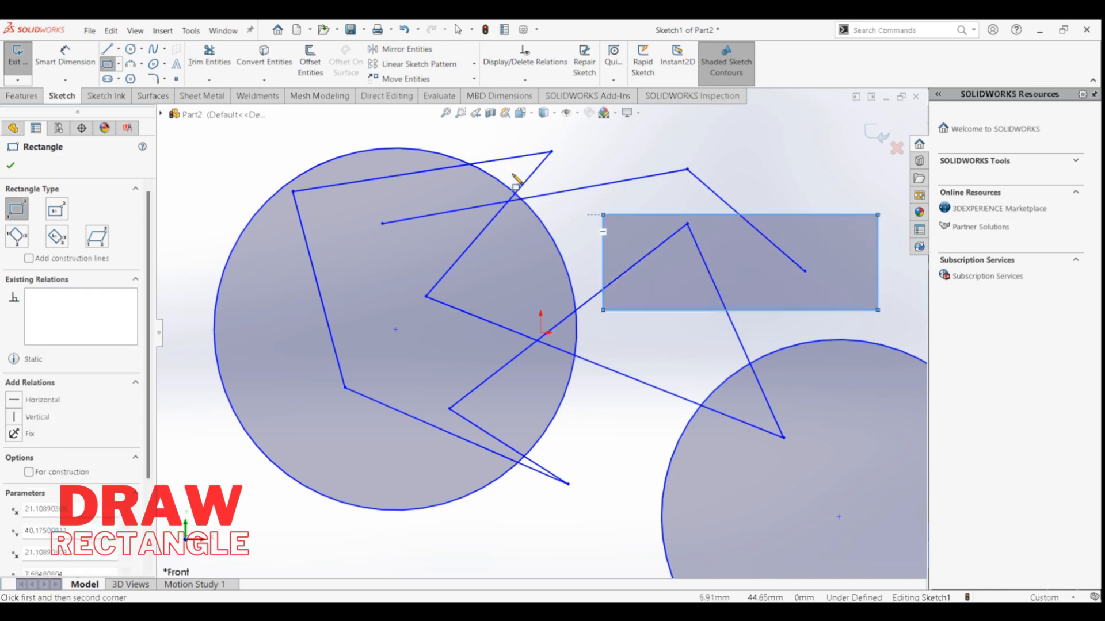
Step: Sketch a center rectangle about 51 mm high below the origin, between the two circles
left_click(118, 64)
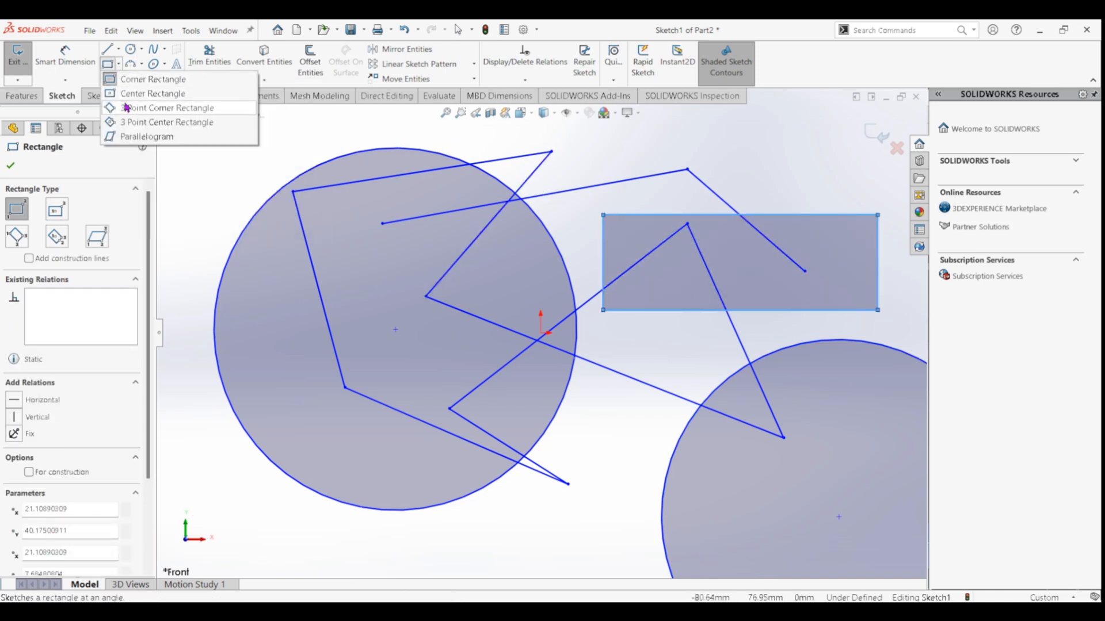
left_click(133, 93)
left_click(612, 485)
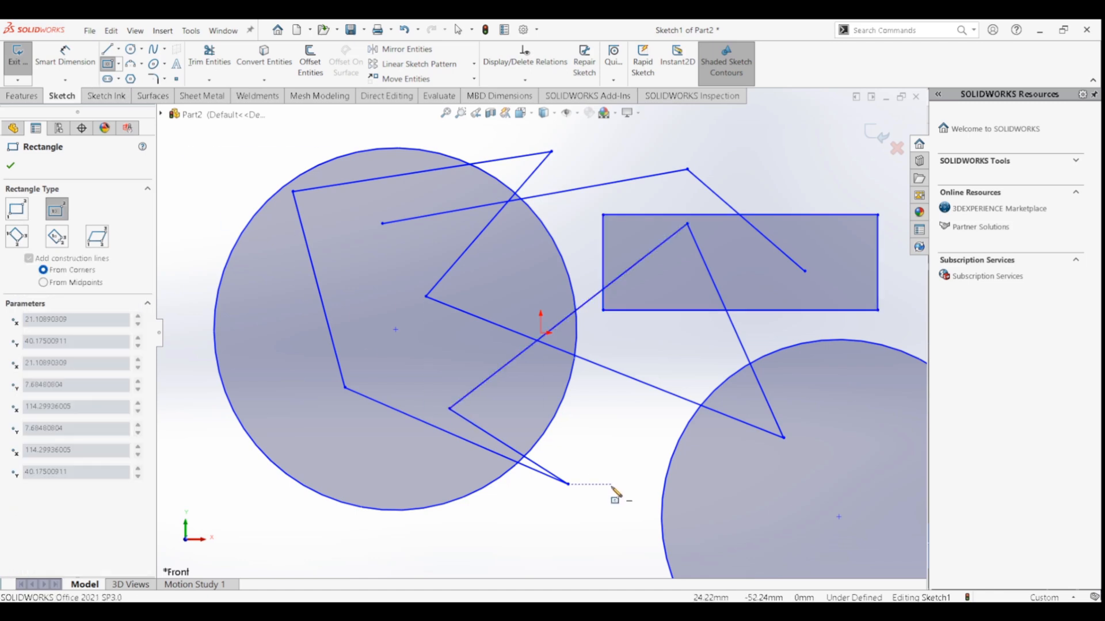
left_click(489, 409)
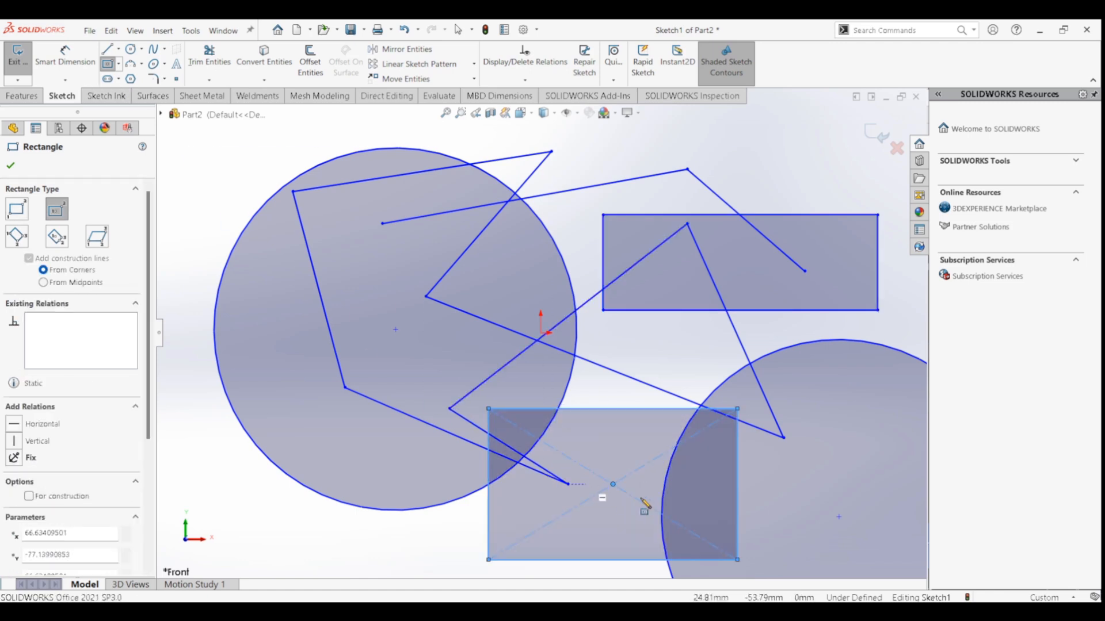
Step: Sketch a parallelogram with a top side about 95 mm long over the upper part of the left circle, then end the tool
left_click(118, 65)
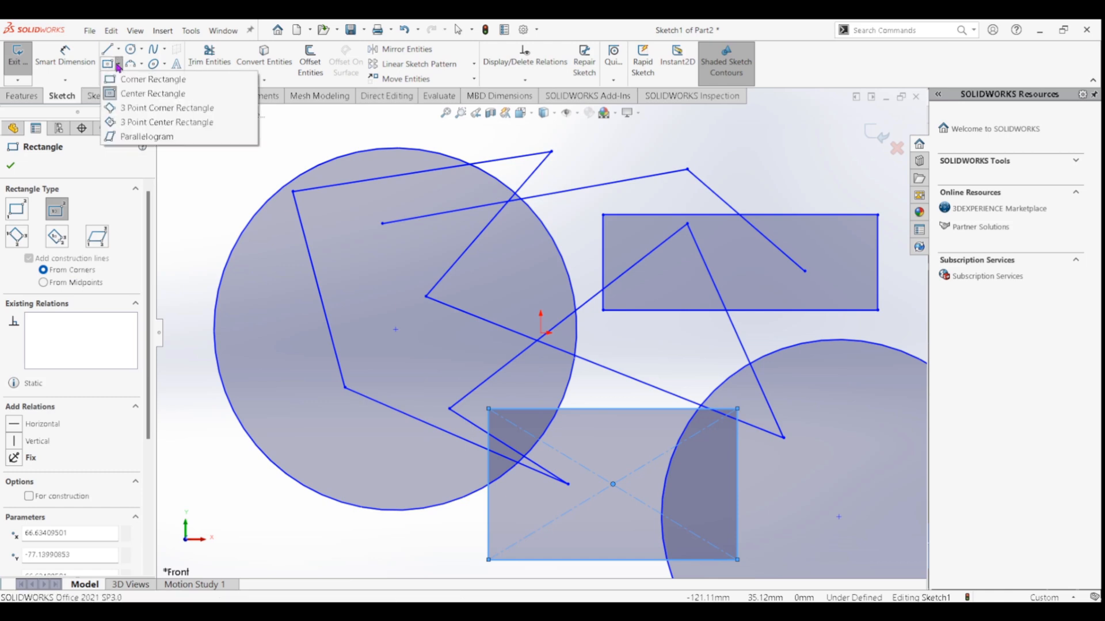
left_click(149, 138)
left_click(221, 152)
left_click(499, 144)
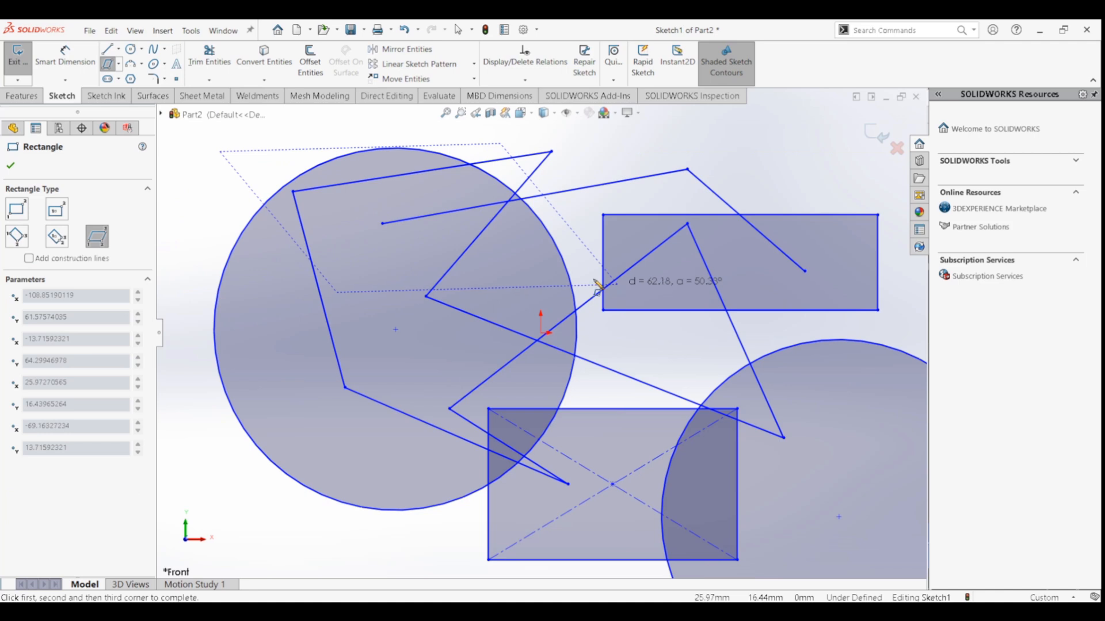
left_click(572, 234)
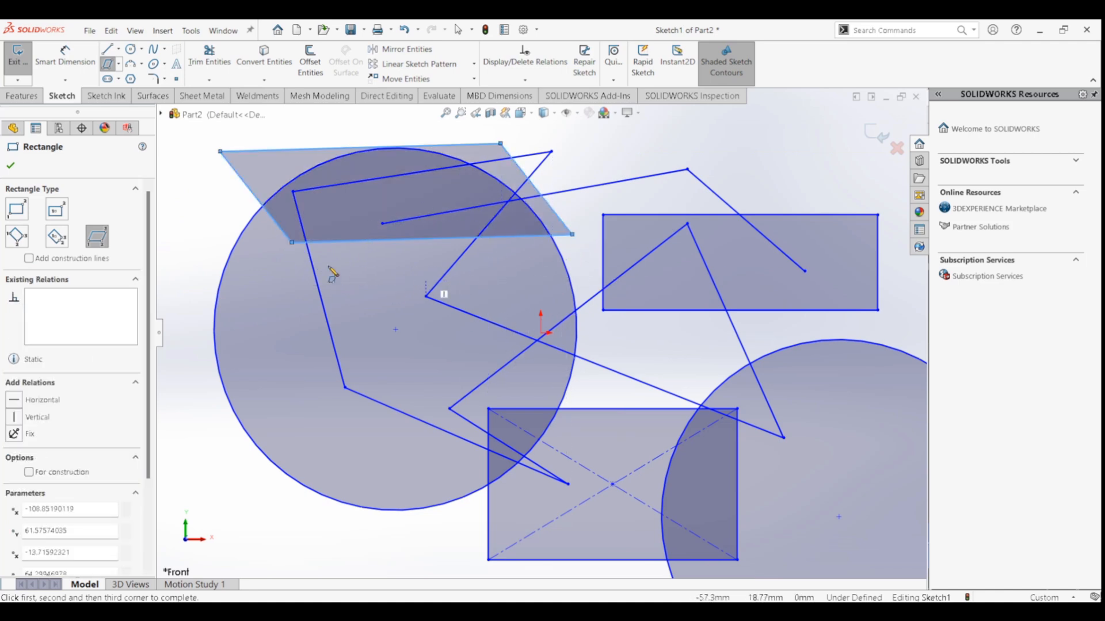
scroll(535, 374, "up", 3)
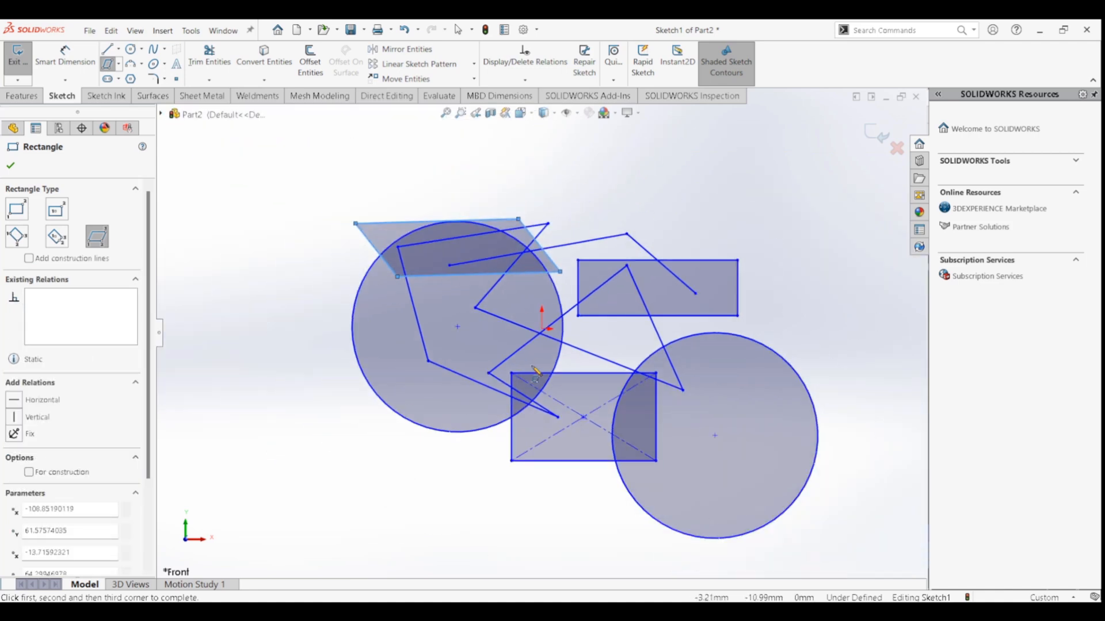
scroll(535, 374, "down", 2)
key("Escape")
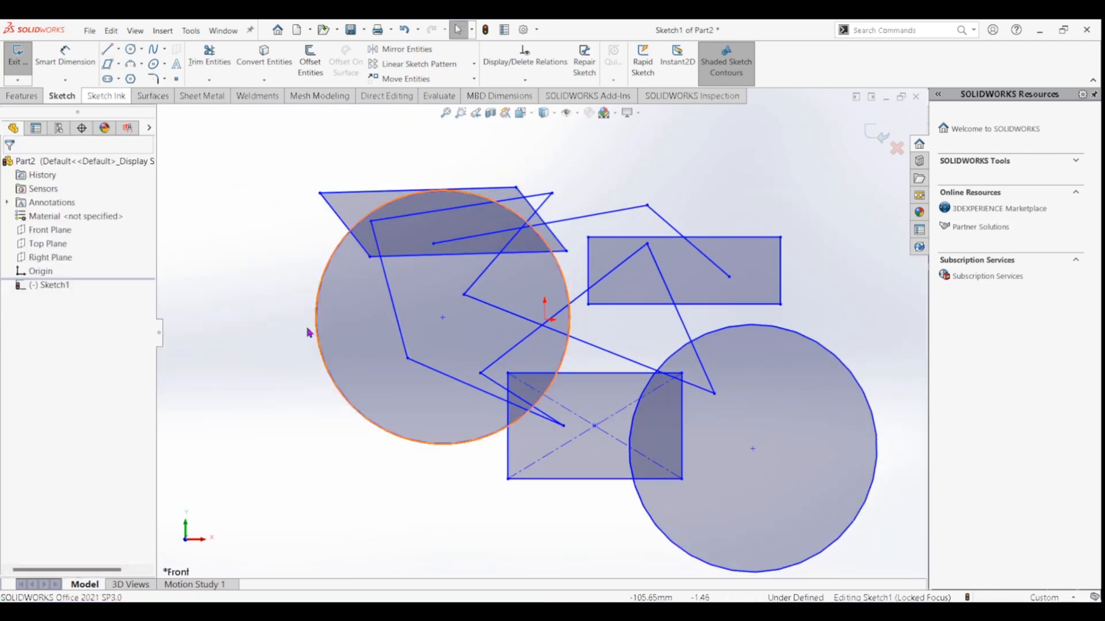
Step: Dimension the right vertical edge of the center rectangle and set it to 40 mm
left_click(79, 62)
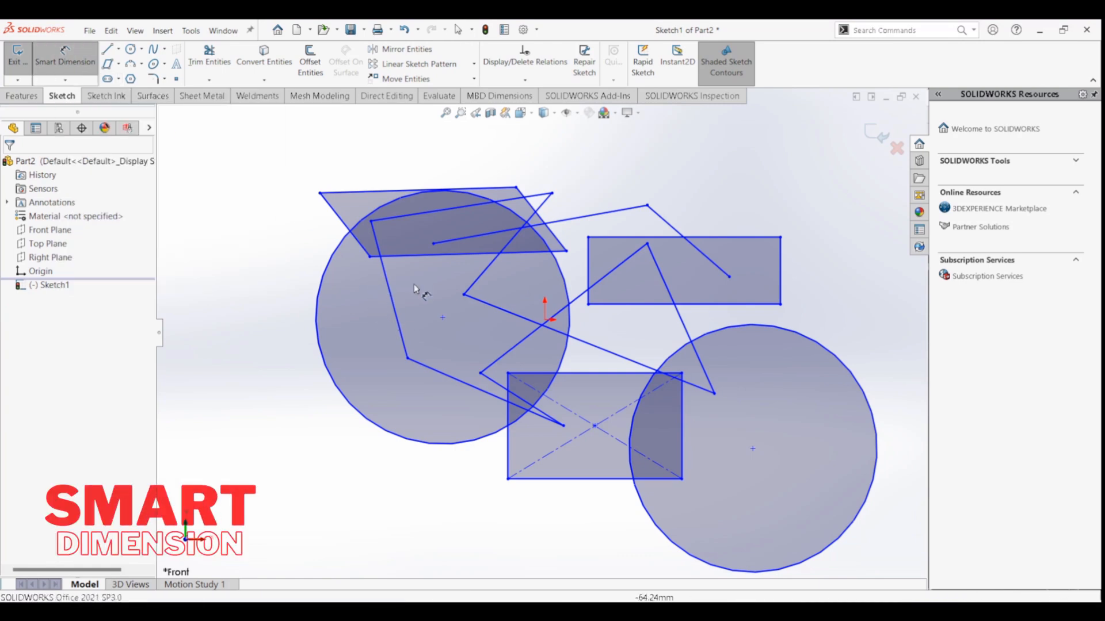
left_click(682, 429)
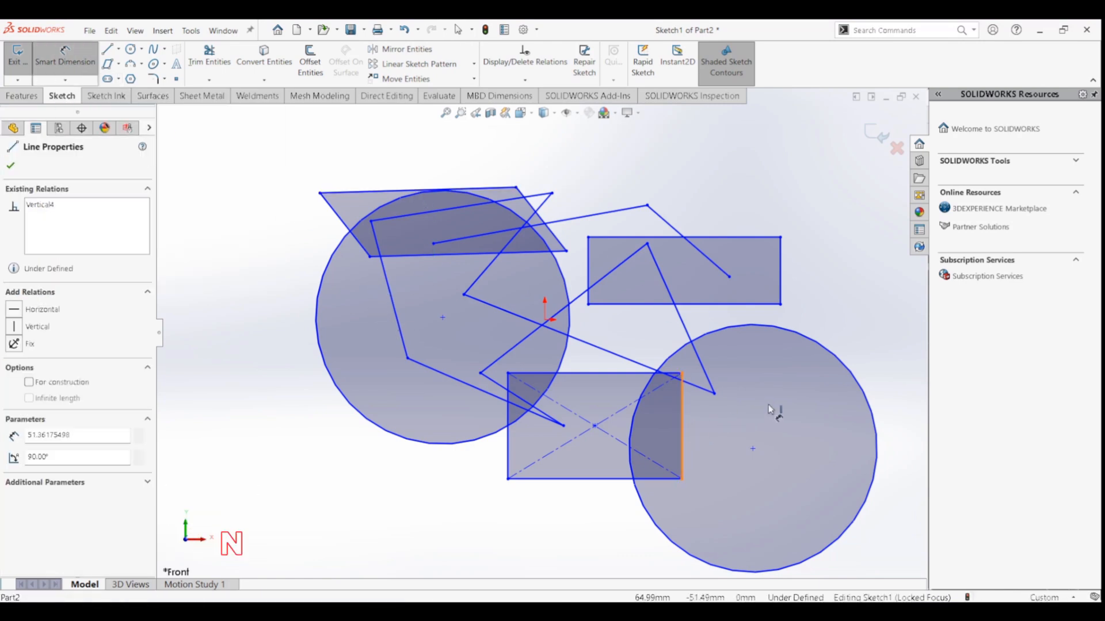
left_click(749, 495)
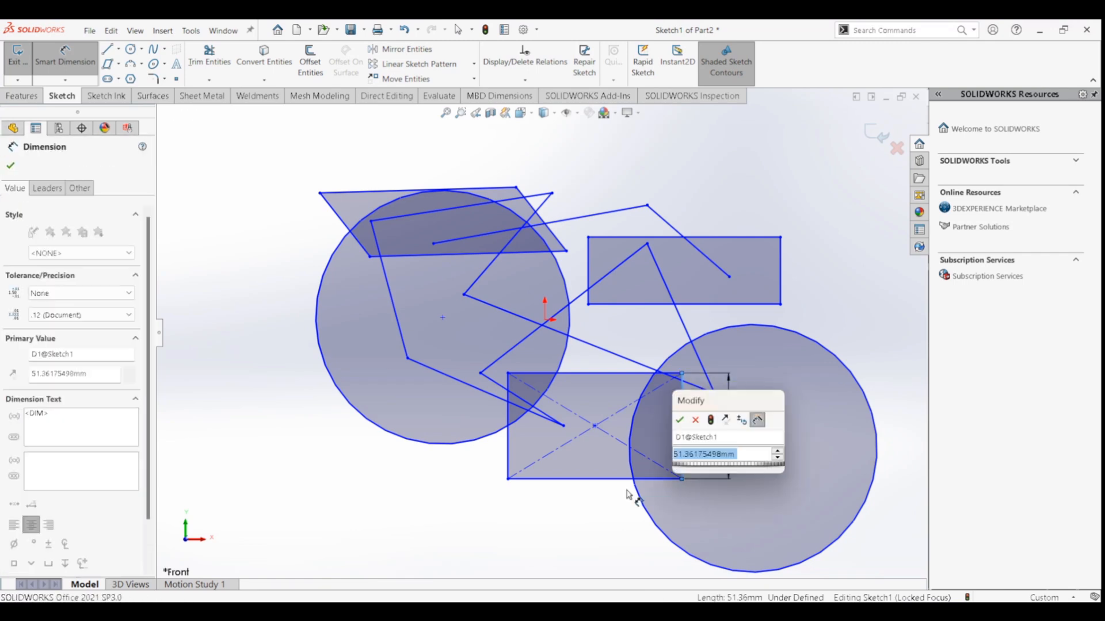
type("40")
key("Return")
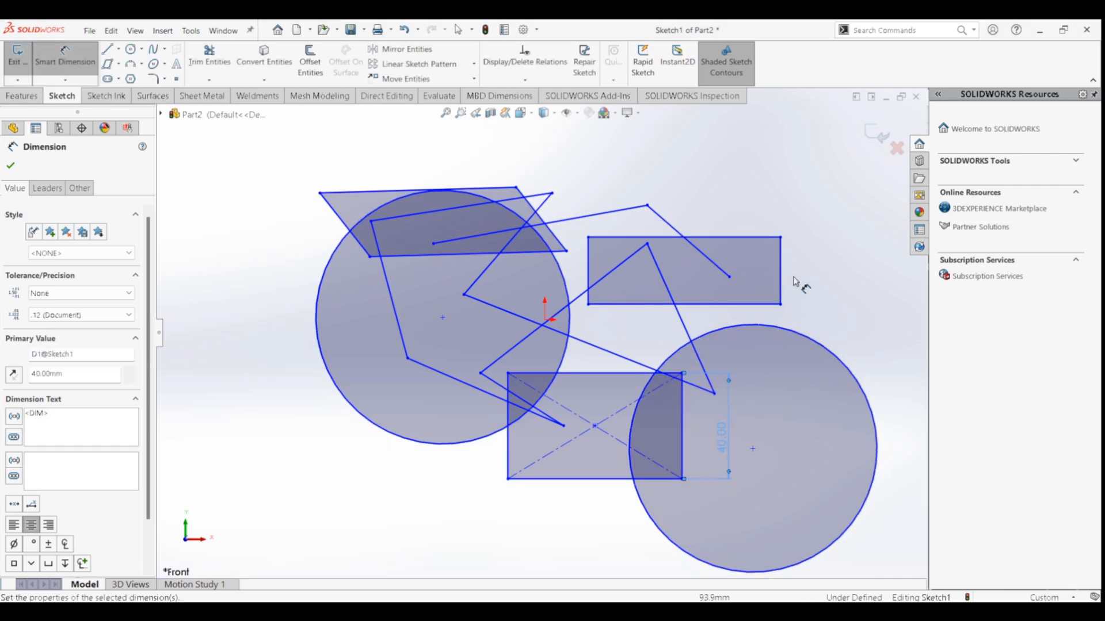
Step: Dimension the right vertical edge of the upper-right rectangle and set it to 50 mm
left_click(781, 278)
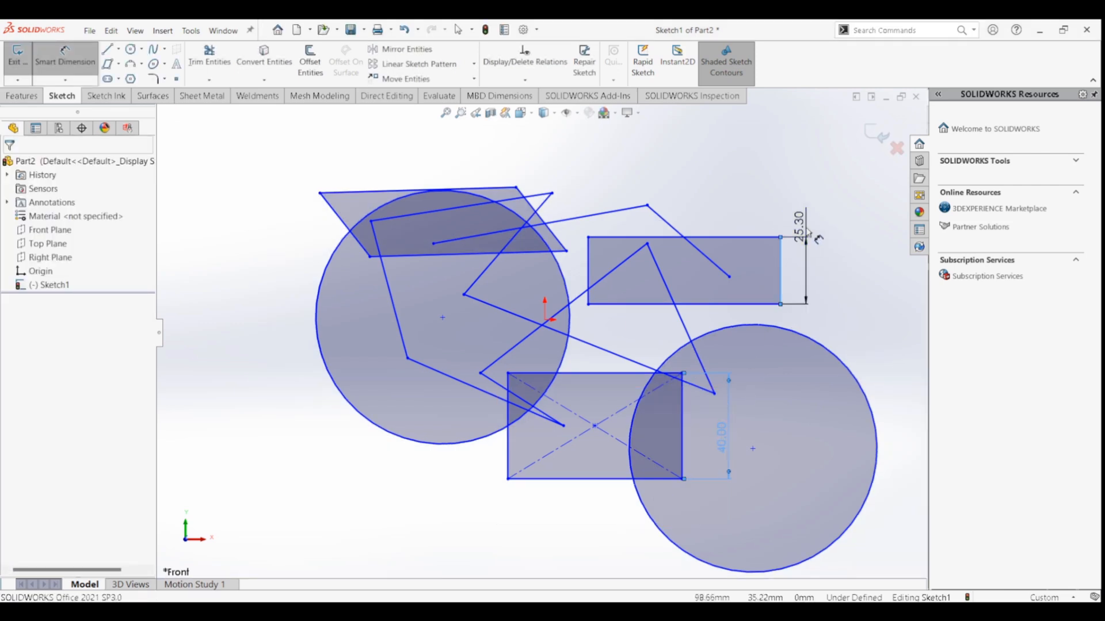
left_click(808, 230)
type("50")
key("Return")
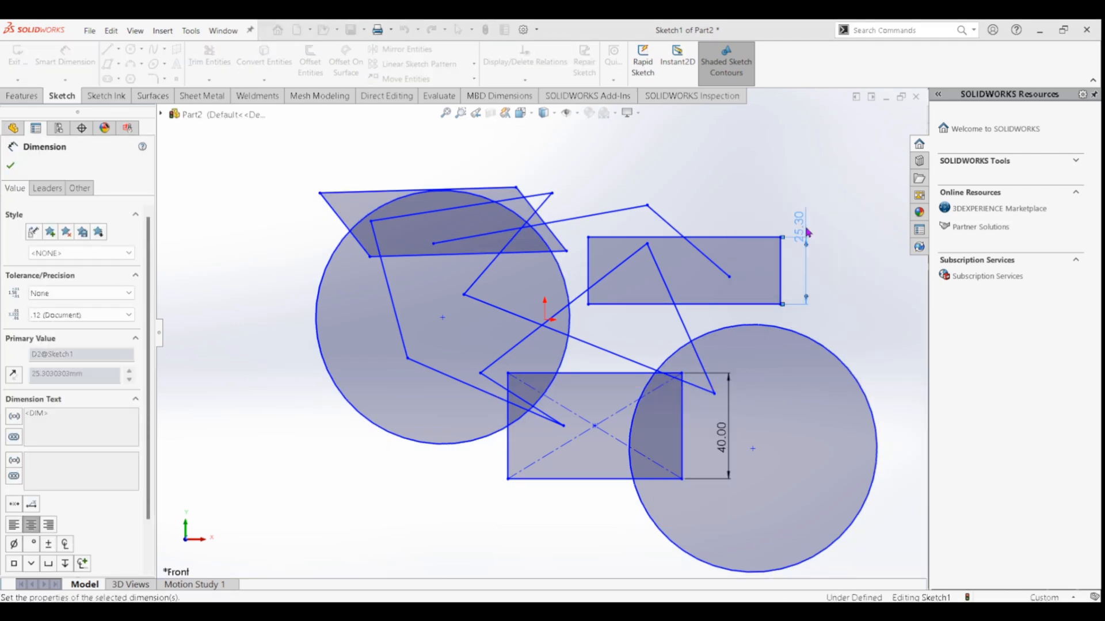
Step: Dimension the top edge of the upper-right rectangle, set it to 80 mm, and end the dimension tool
left_click(747, 172)
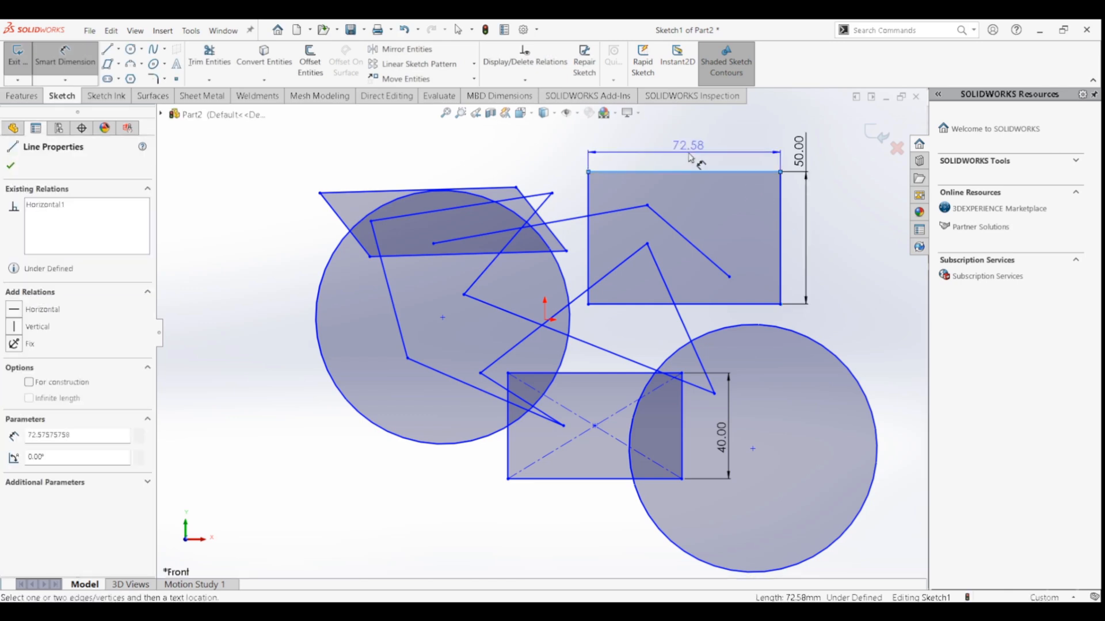
left_click(690, 157)
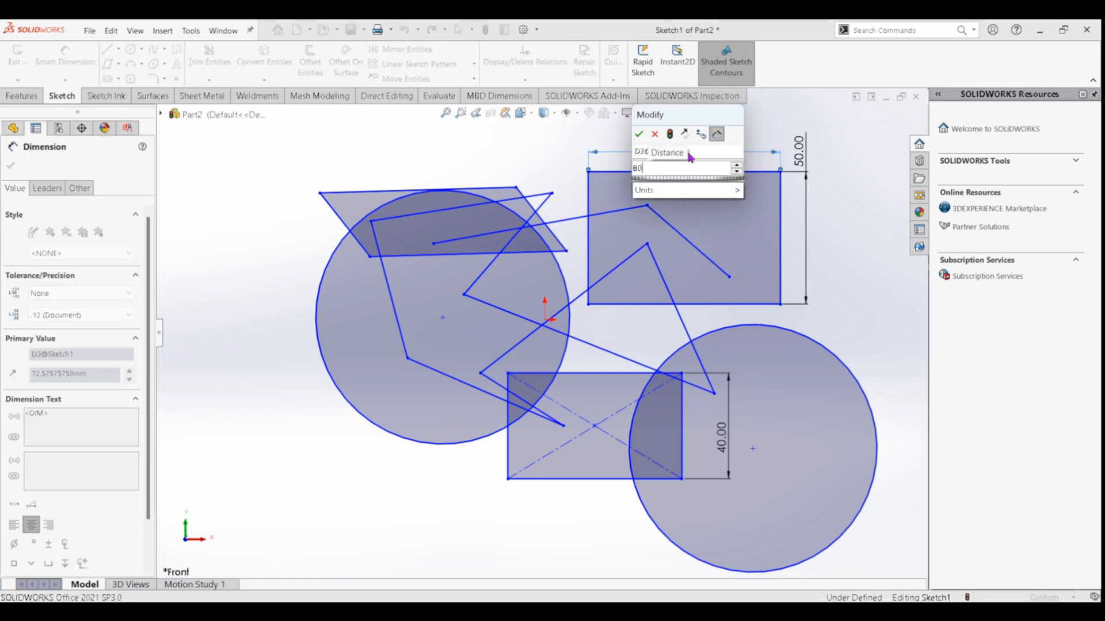
key("Return")
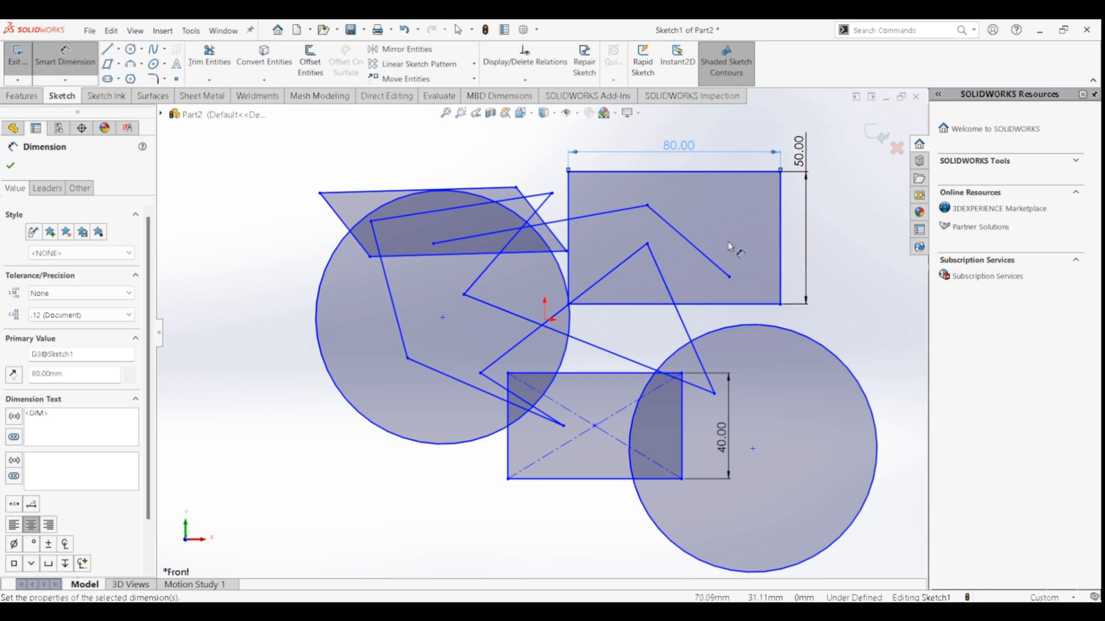
key("Escape")
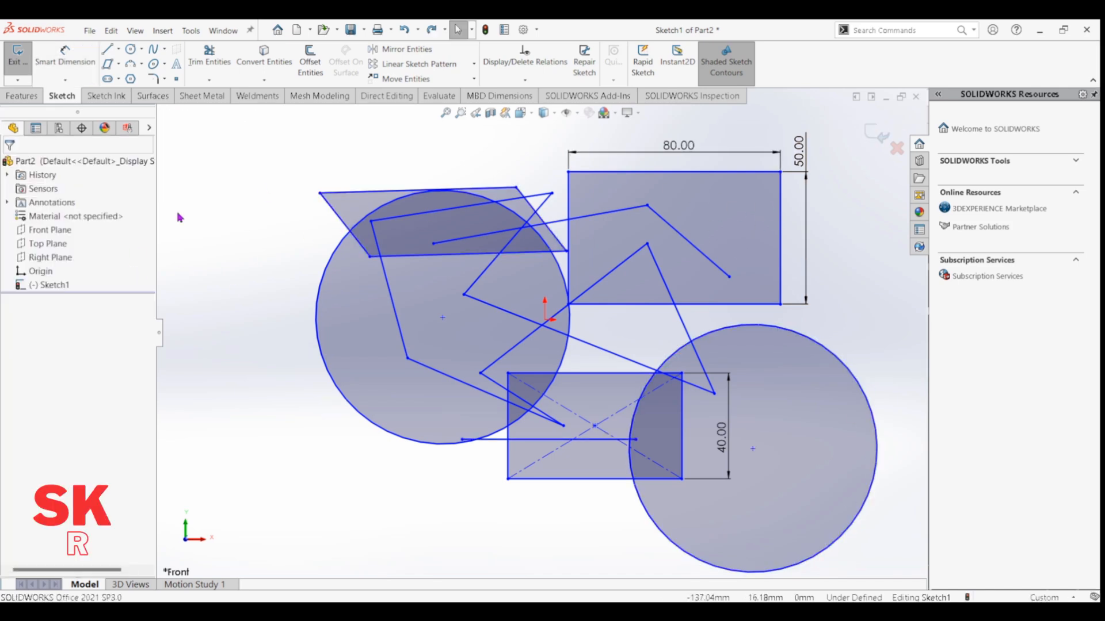
Step: Make the parallelogram's left side vertical, and add a horizontal relation to its left and lower sides together
left_click(346, 225)
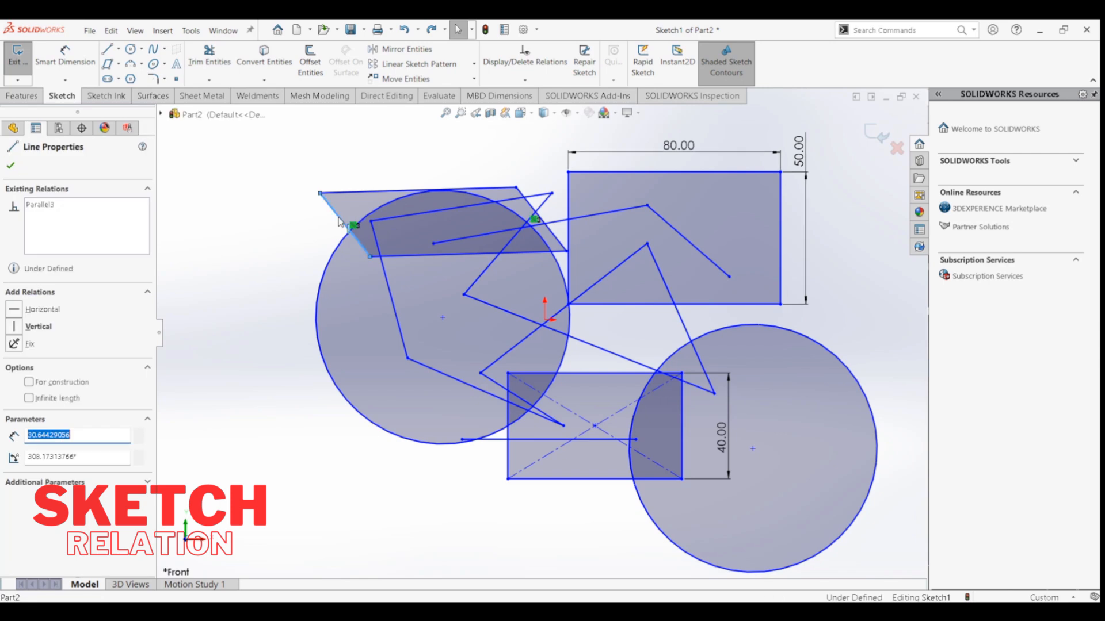
left_click(14, 326)
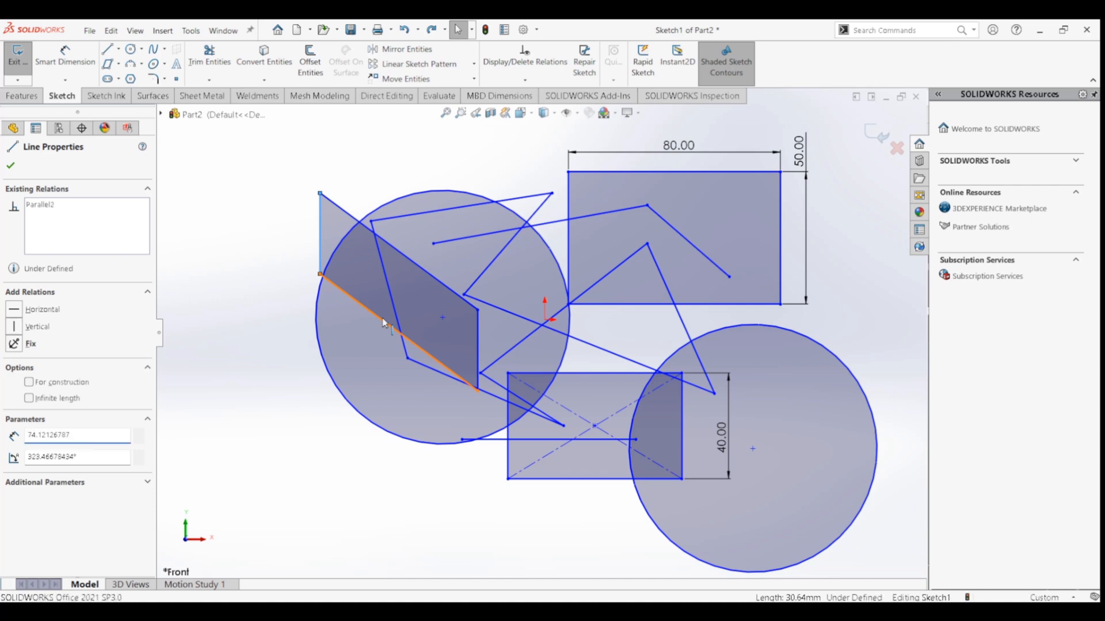
left_click(385, 323, "ctrl")
left_click(14, 288)
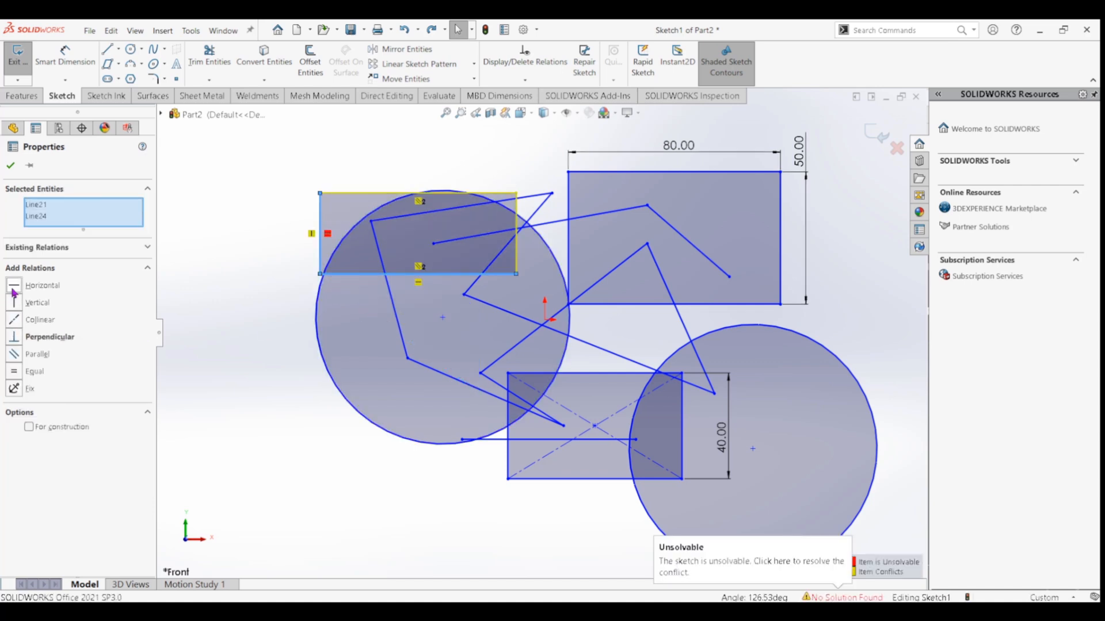
key("Escape")
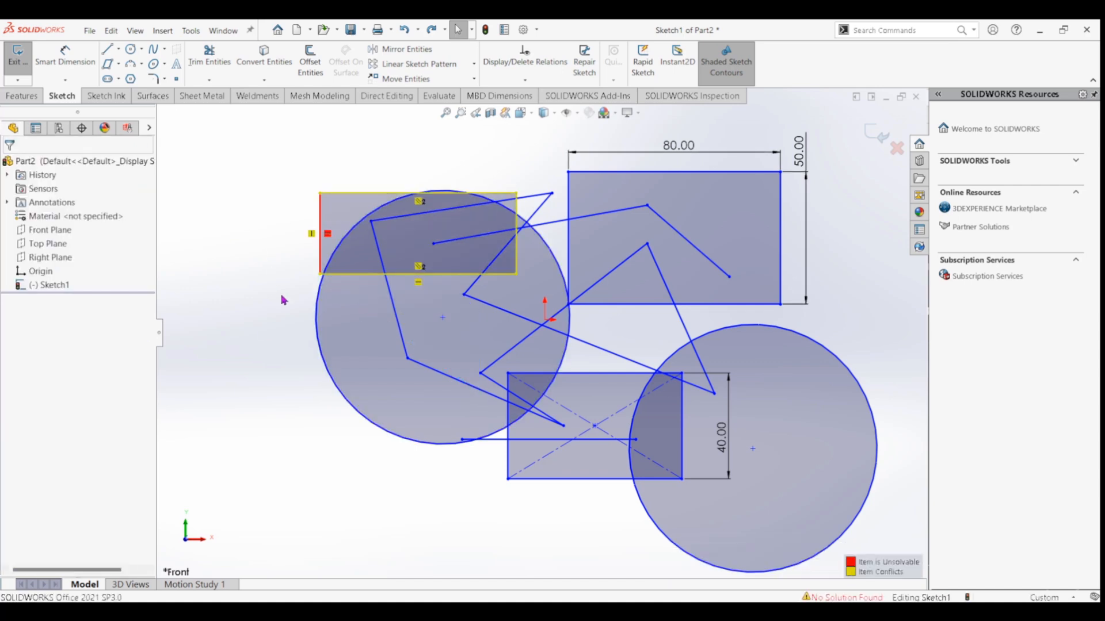
Step: Delete the conflicting horizontal relation from the left side of the four-sided shape over the left circle
left_click(416, 202)
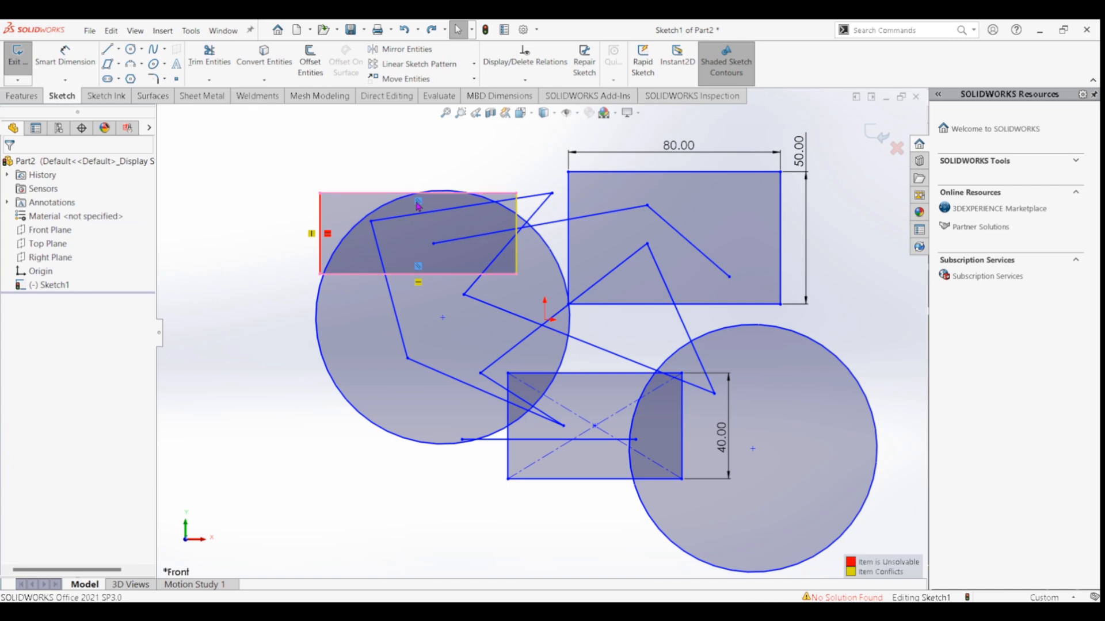
left_click(329, 235)
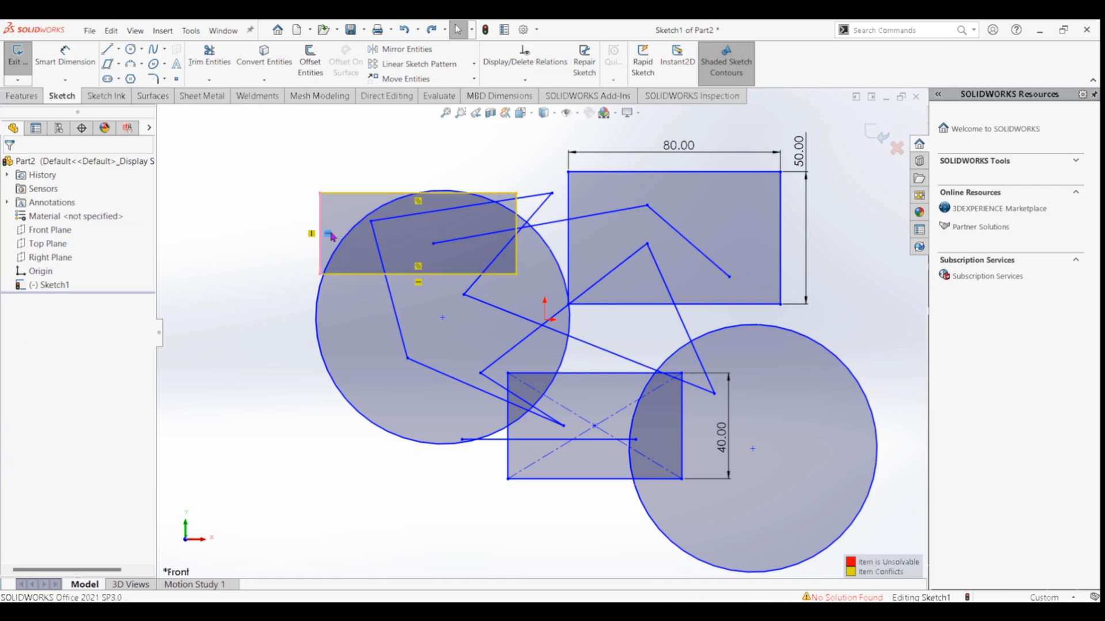
key("Delete")
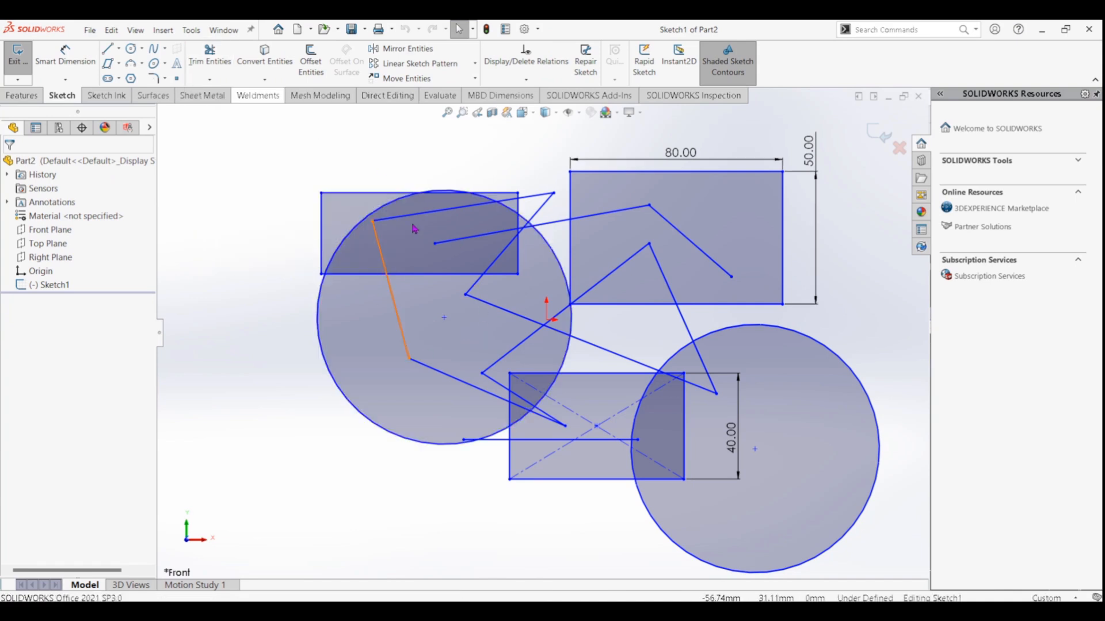
Step: Power trim the line segments between the left circle and the 80 mm rectangle, and between that rectangle and the right circle
left_click(210, 62)
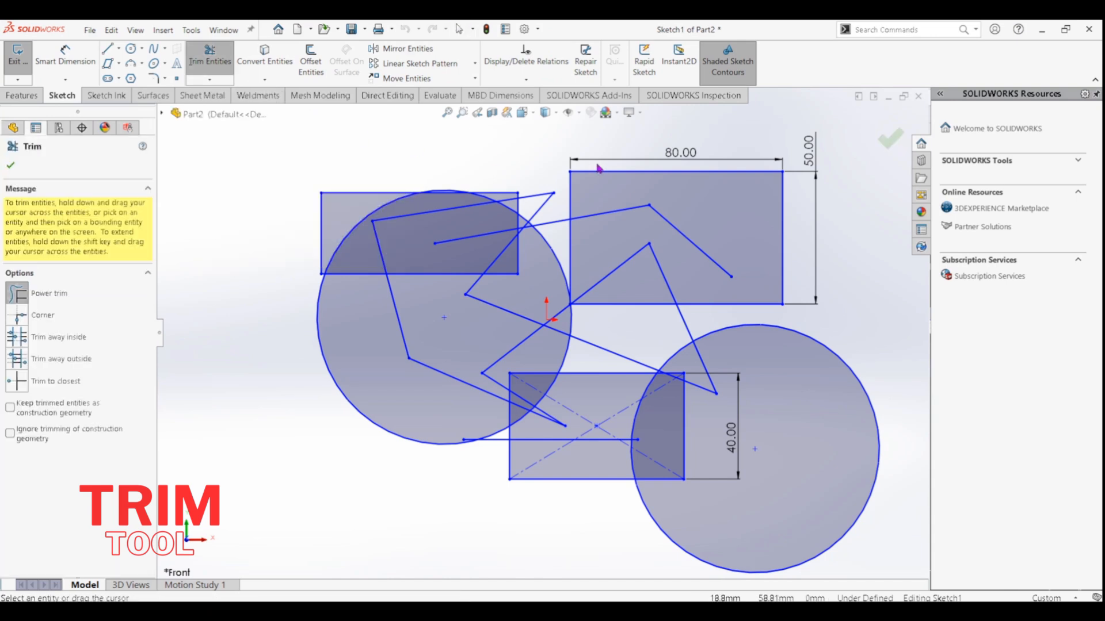
left_click_drag(540, 178, 548, 218)
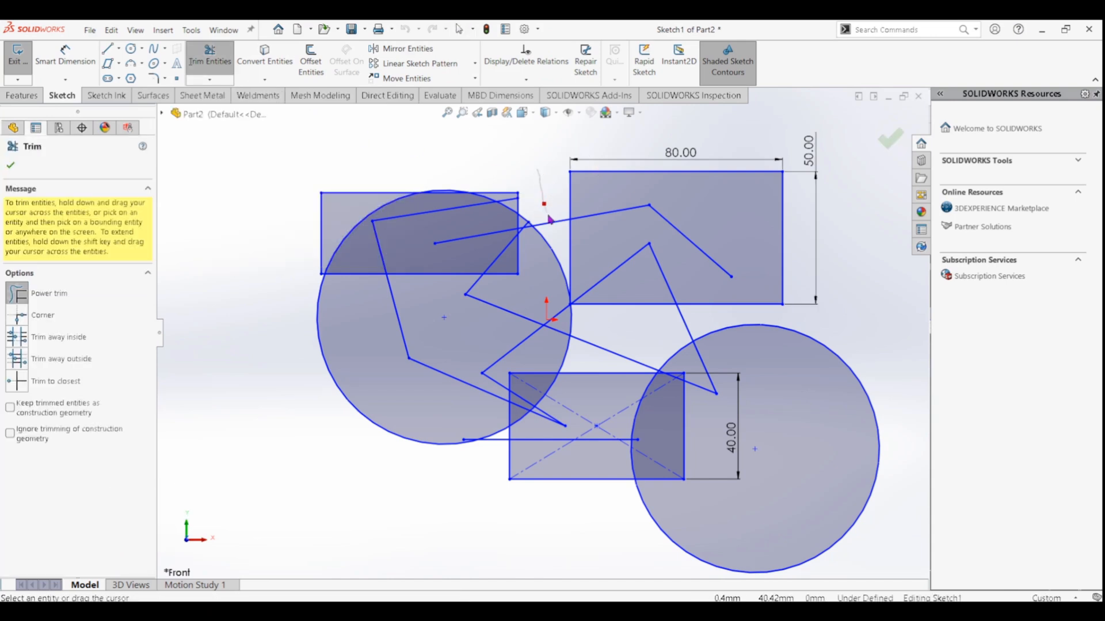
left_click_drag(723, 326, 657, 335)
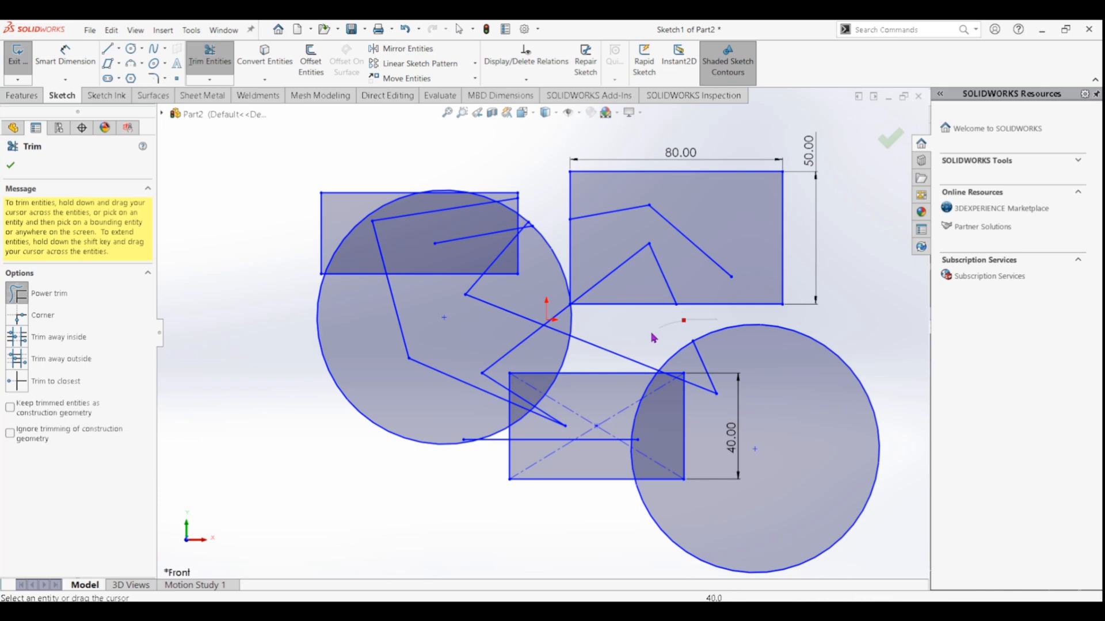
Step: Trim the center rectangle's edges, diagonals and the lines crossing the gap between the two circles, and exit the sketch
mouse_move(509, 489)
left_mouse_down()
mouse_move(561, 450)
mouse_move(605, 347)
left_mouse_up()
left_click_drag(485, 485, 525, 438)
mouse_move(586, 405)
left_mouse_down()
mouse_move(598, 483)
mouse_move(646, 393)
left_mouse_up()
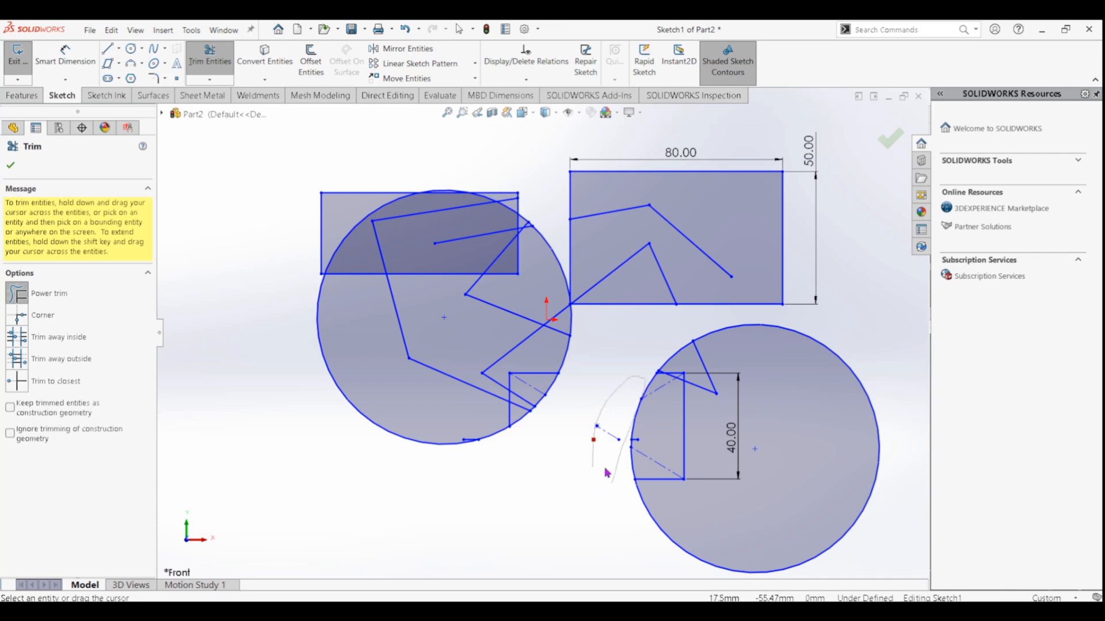
left_click_drag(596, 473, 611, 425)
key("Escape")
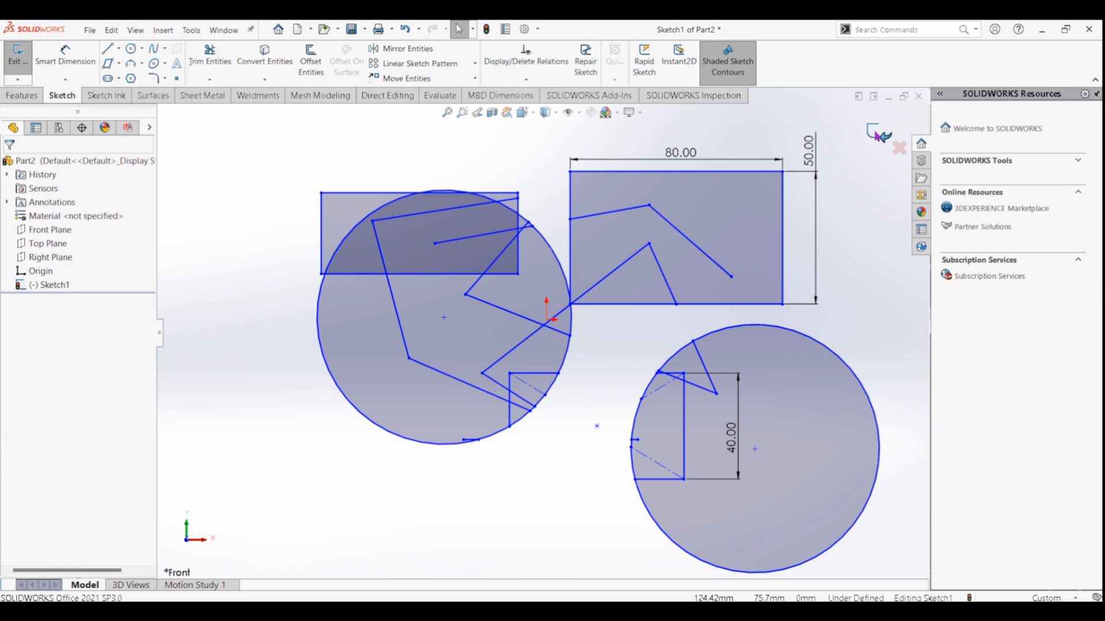
left_click(876, 134)
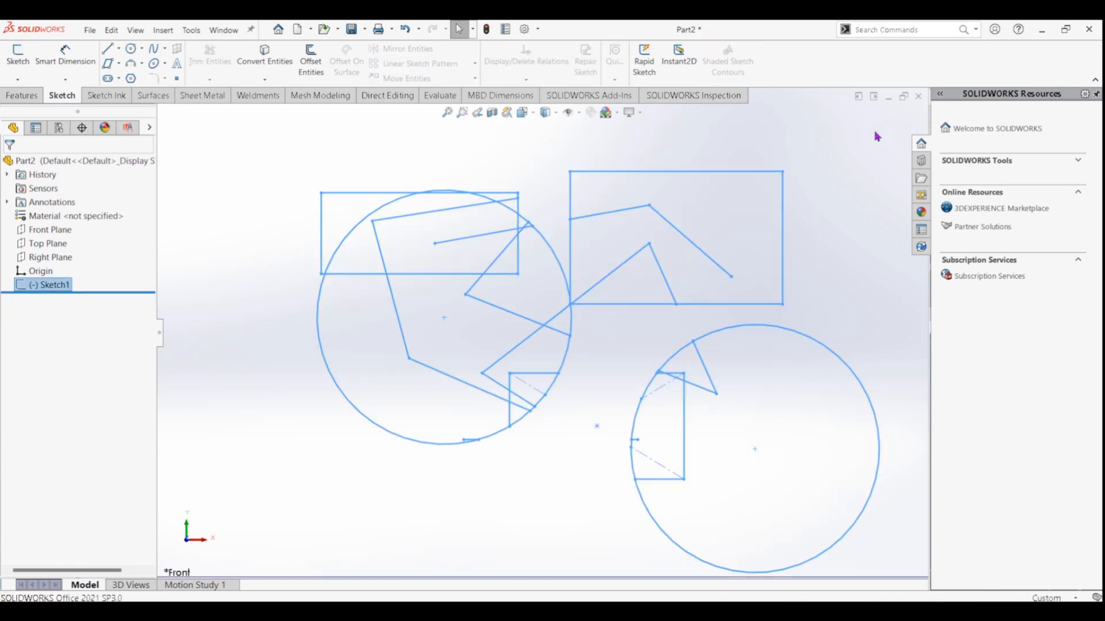
Step: Reopen Sketch1 for editing, open the upper-right rectangle's height dimension for modification, and leave the sketch without changing it
right_click(54, 289)
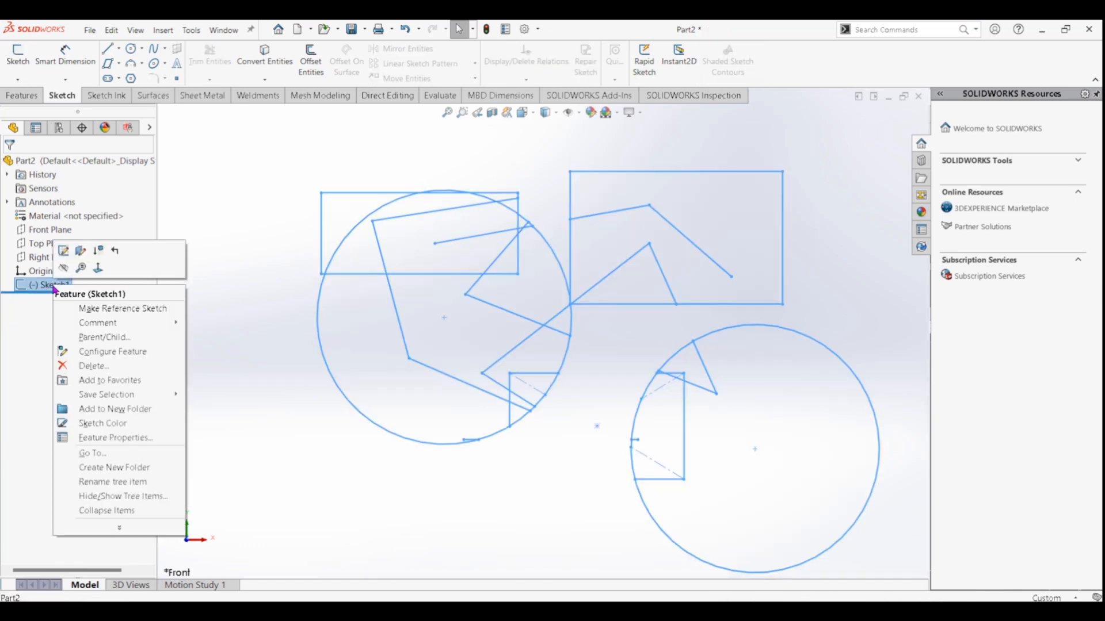
left_click(63, 250)
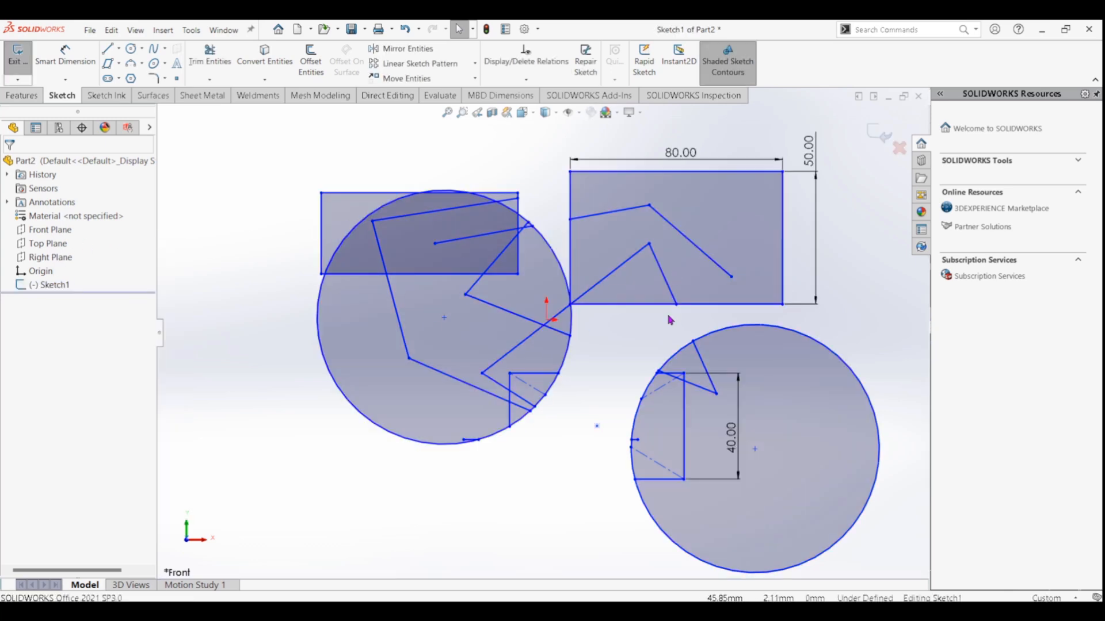
double_click(807, 151)
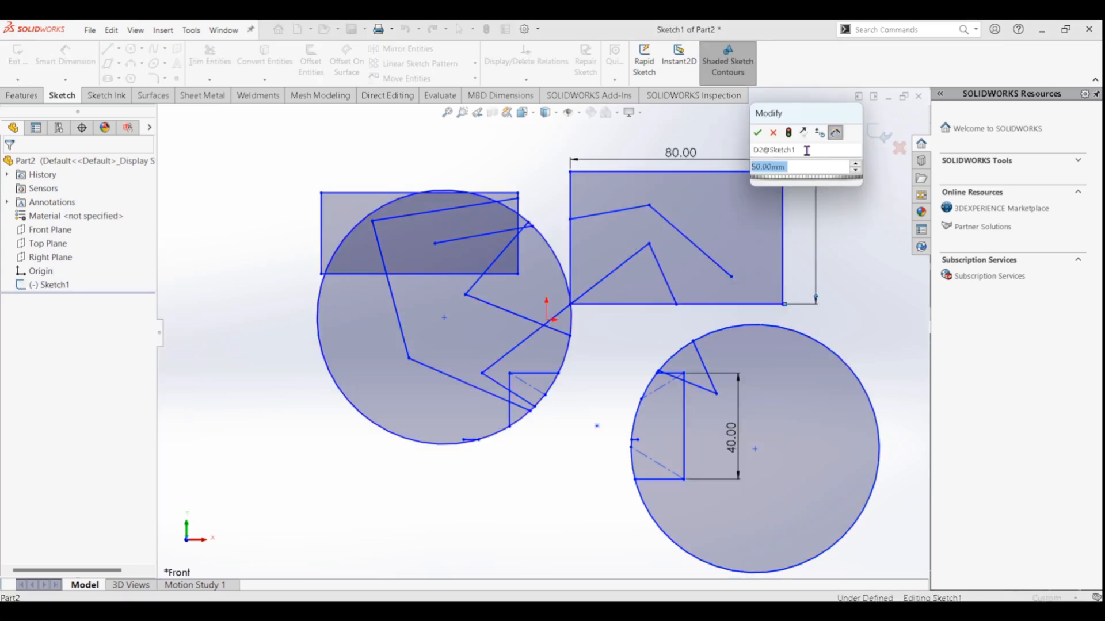
left_click(774, 133)
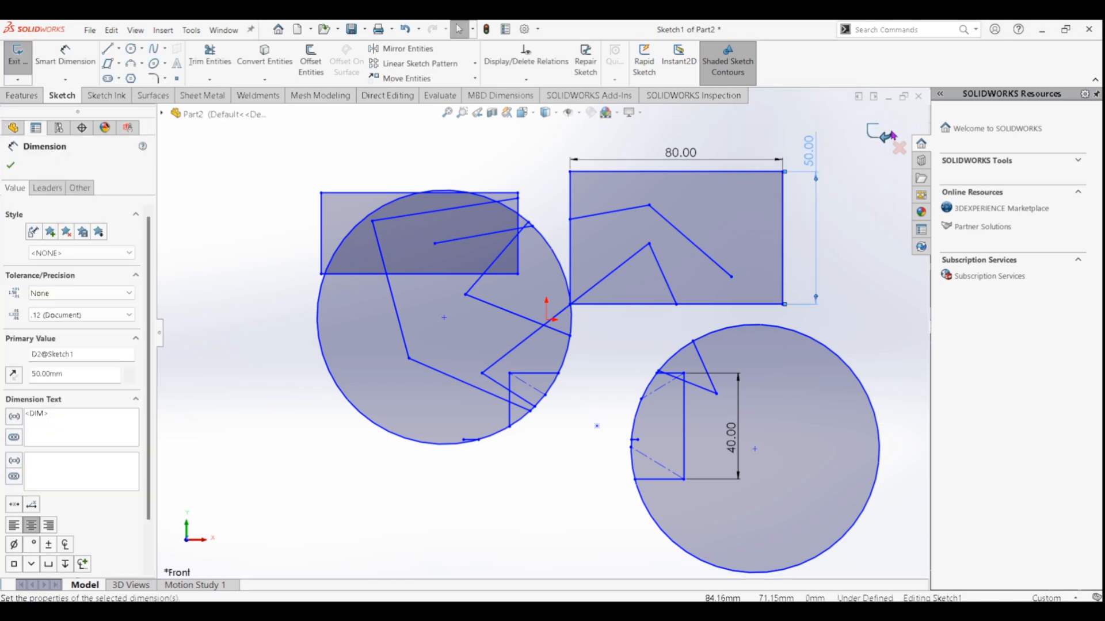
left_click(889, 136)
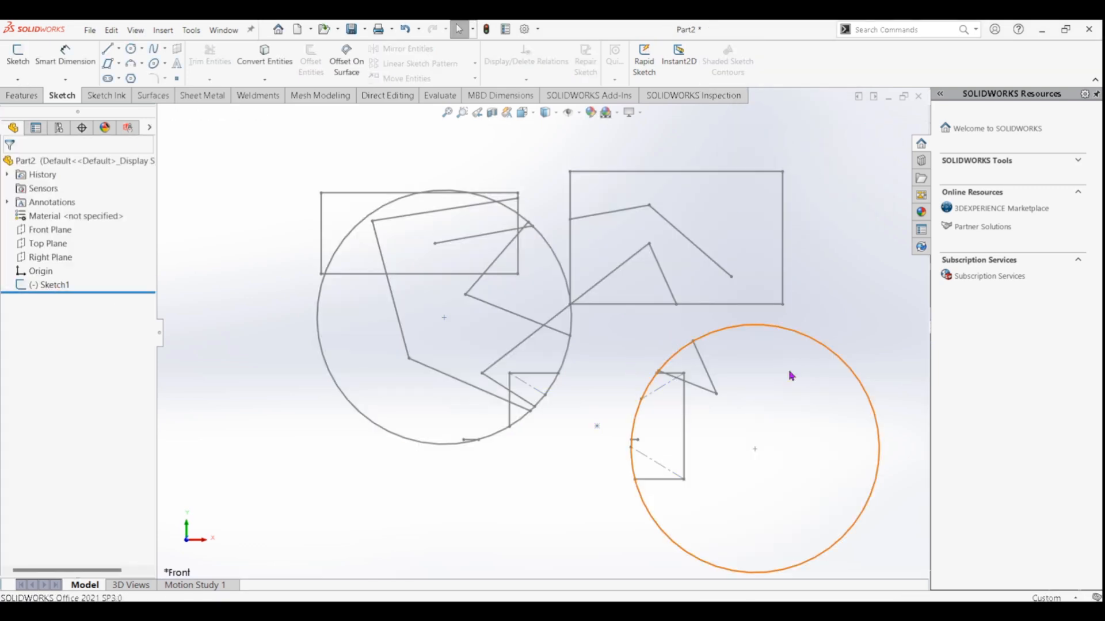
Step: Hide Sketch1 from the graphics area
right_click(62, 294)
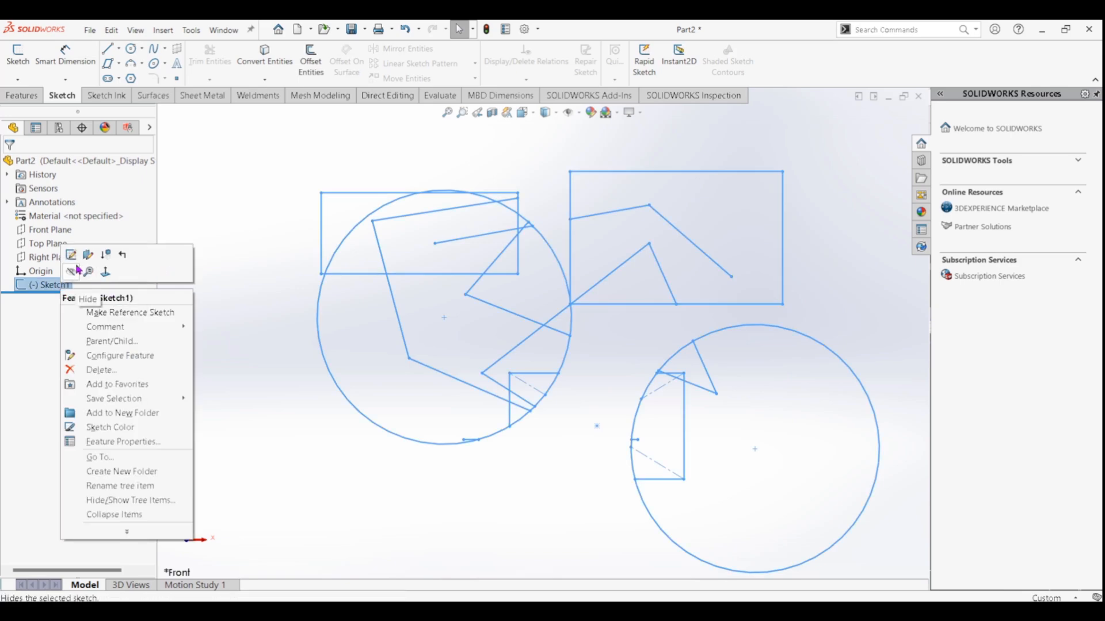